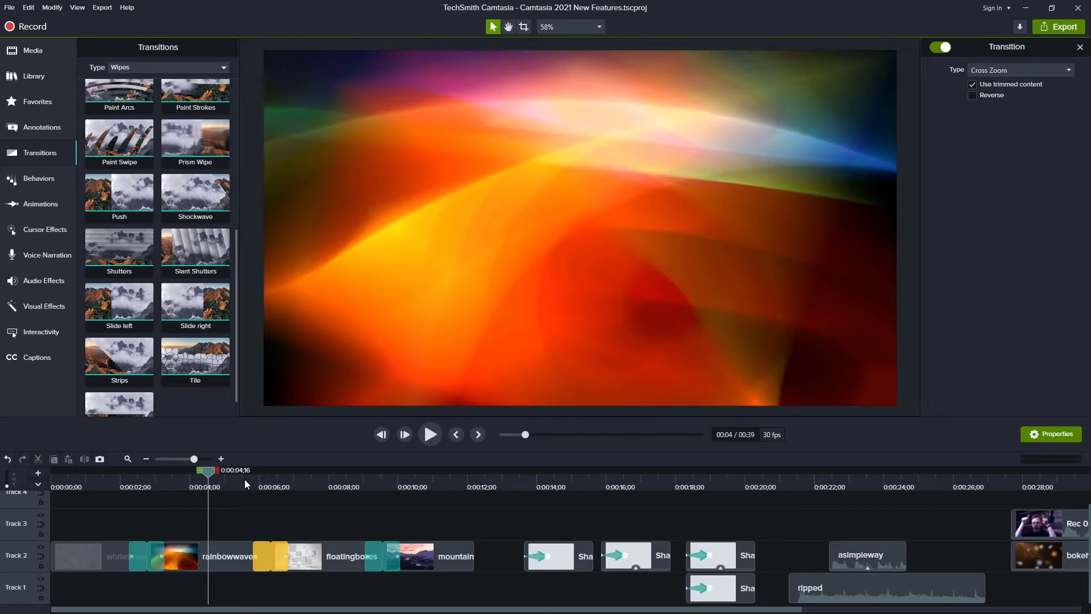
- Play back the opening clips and their transitions on the timeline, selecting the Glass Triangles transition to inspect it
key(space)
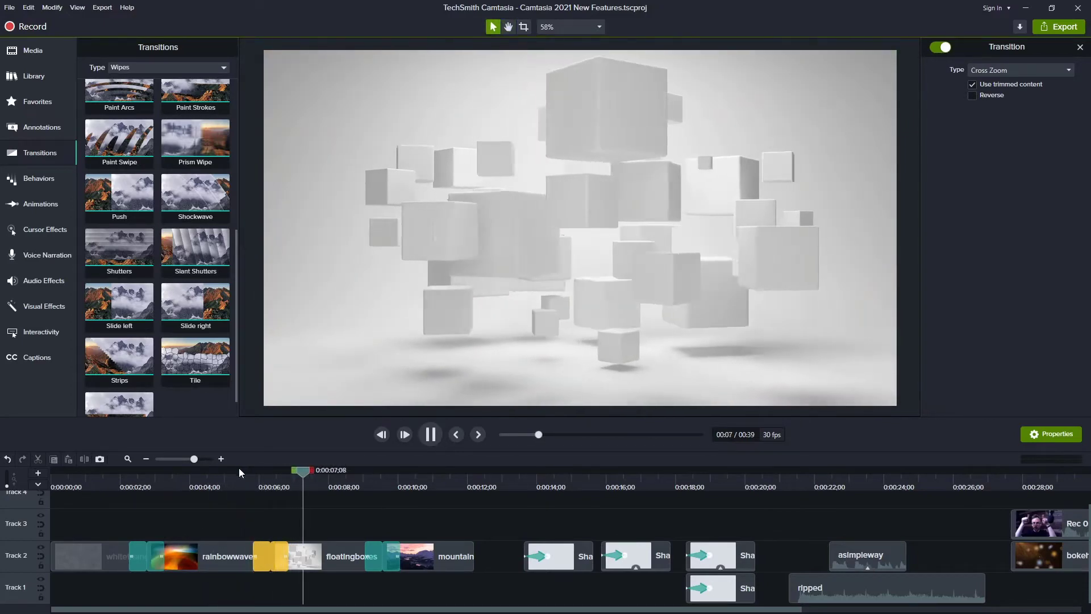
click(237, 466)
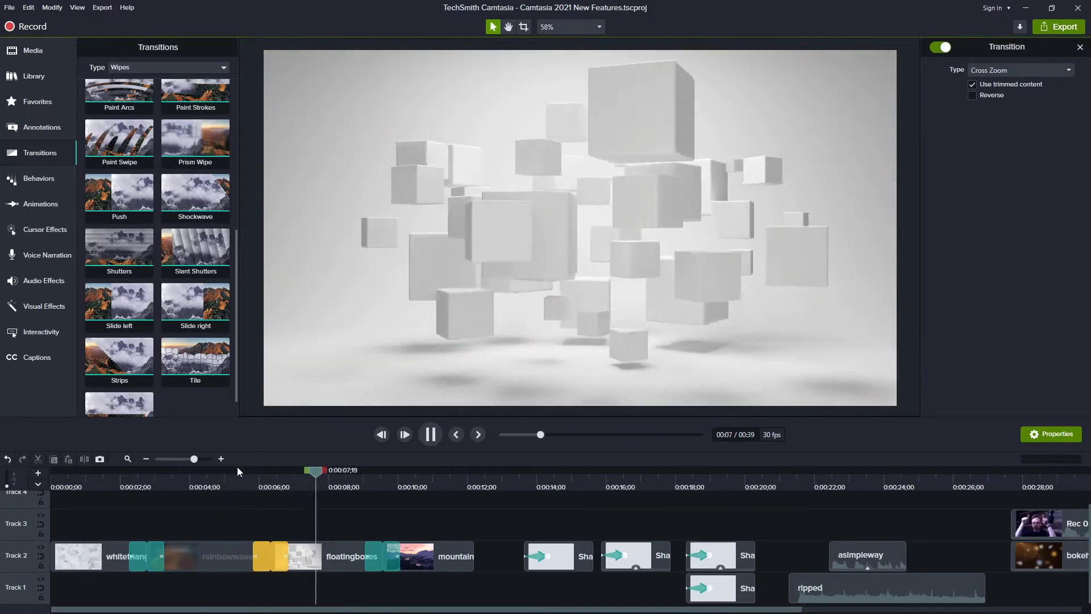
click(237, 466)
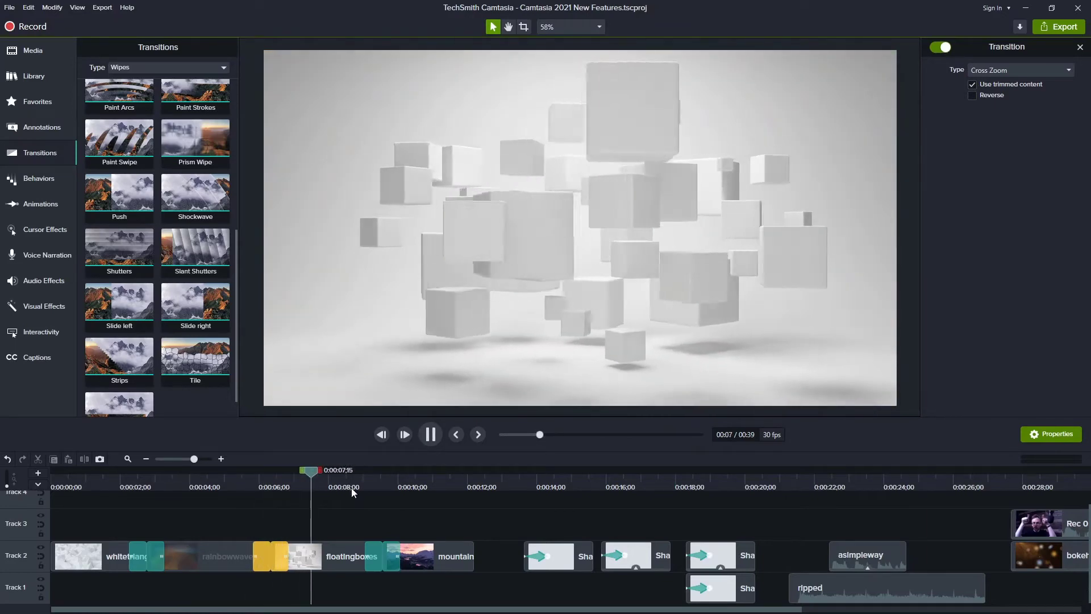
key(space)
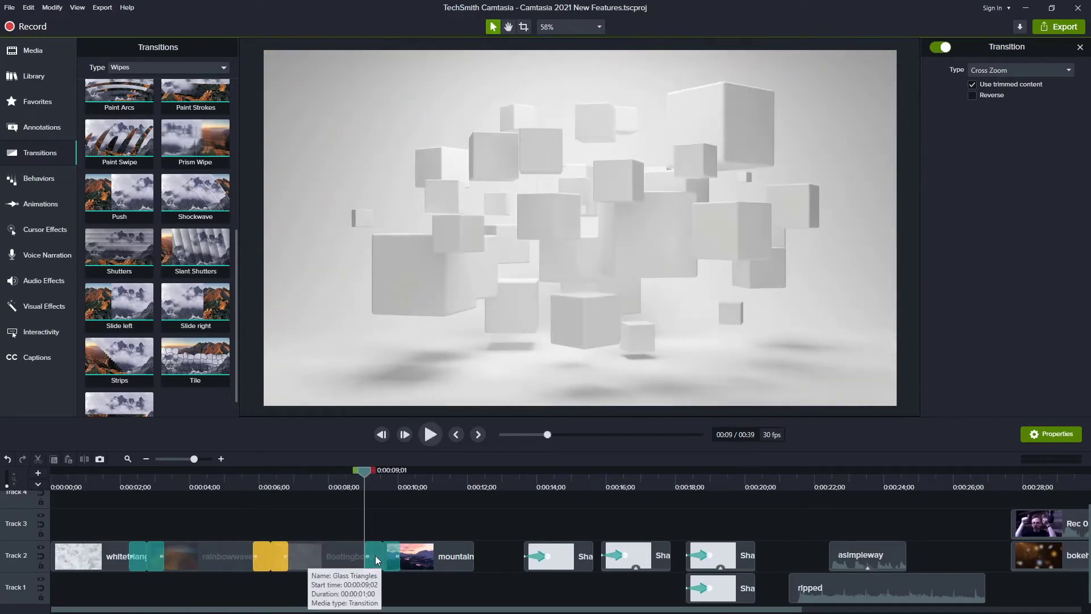
click(375, 555)
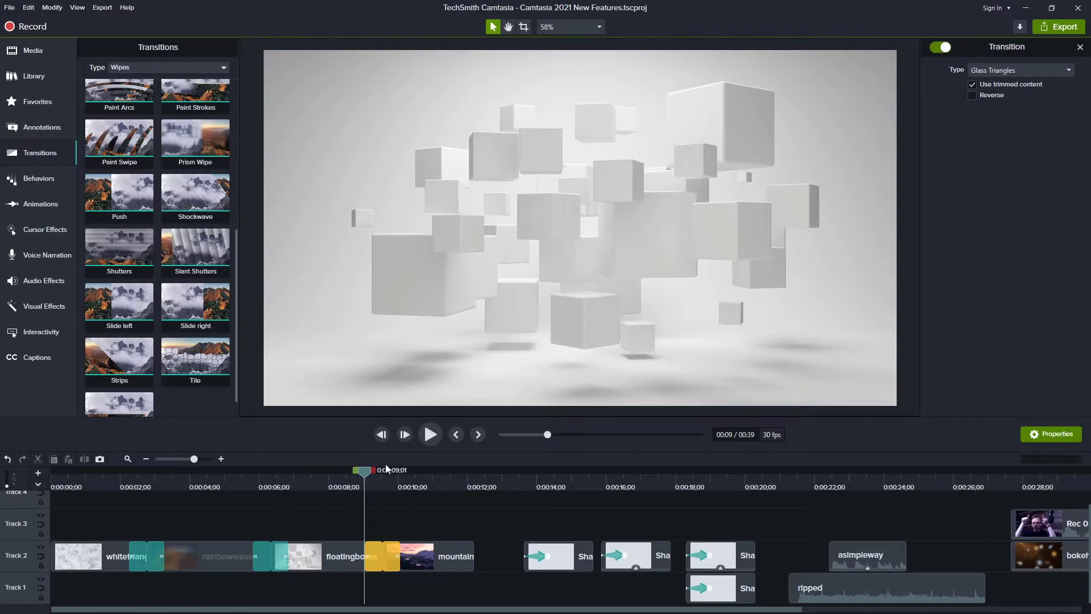
key(space)
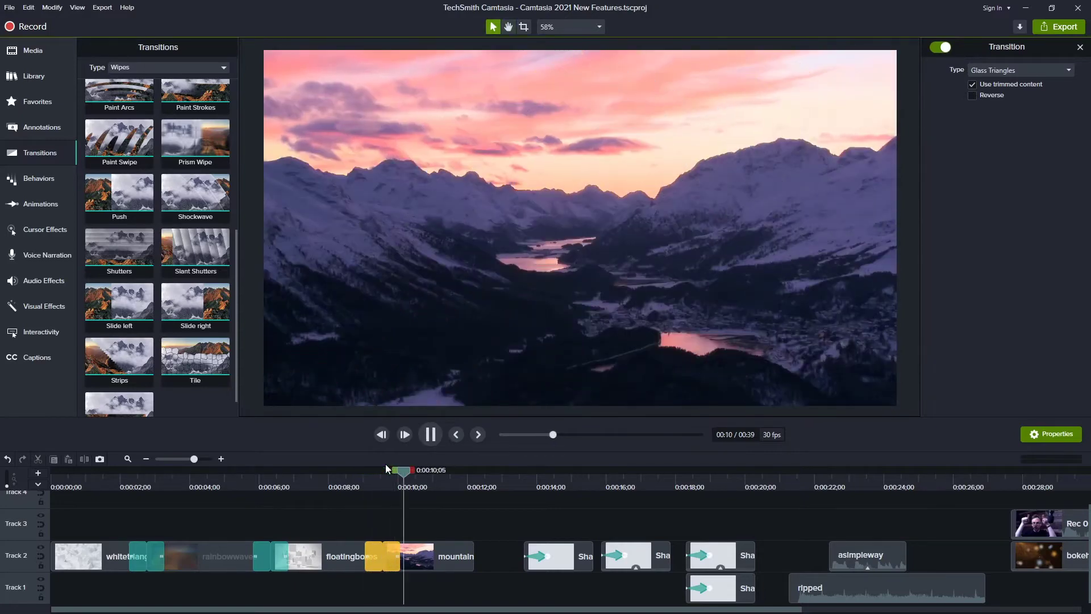
click(349, 469)
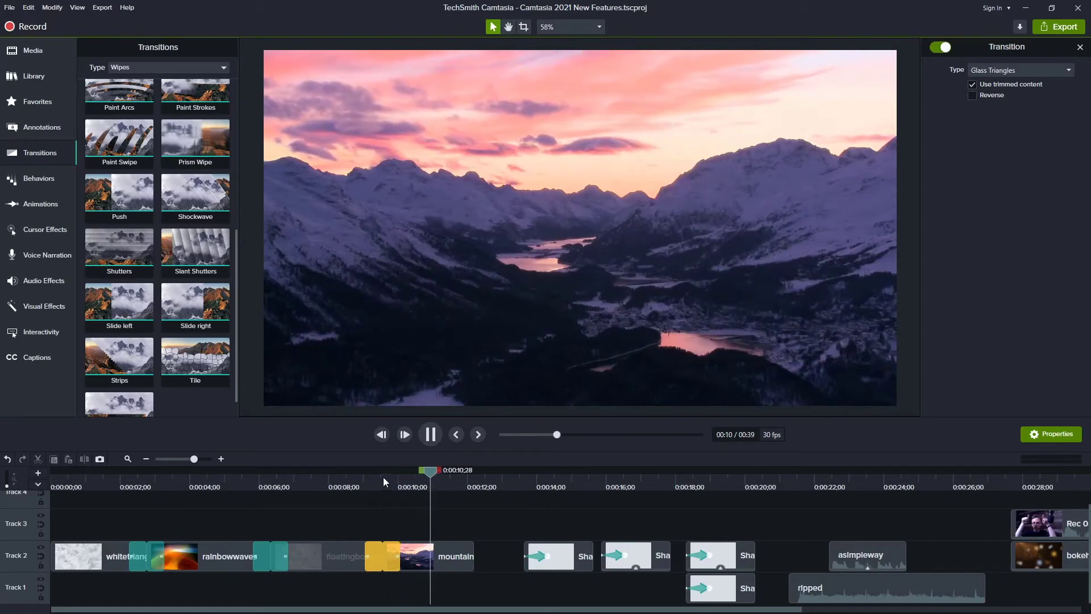
click(354, 469)
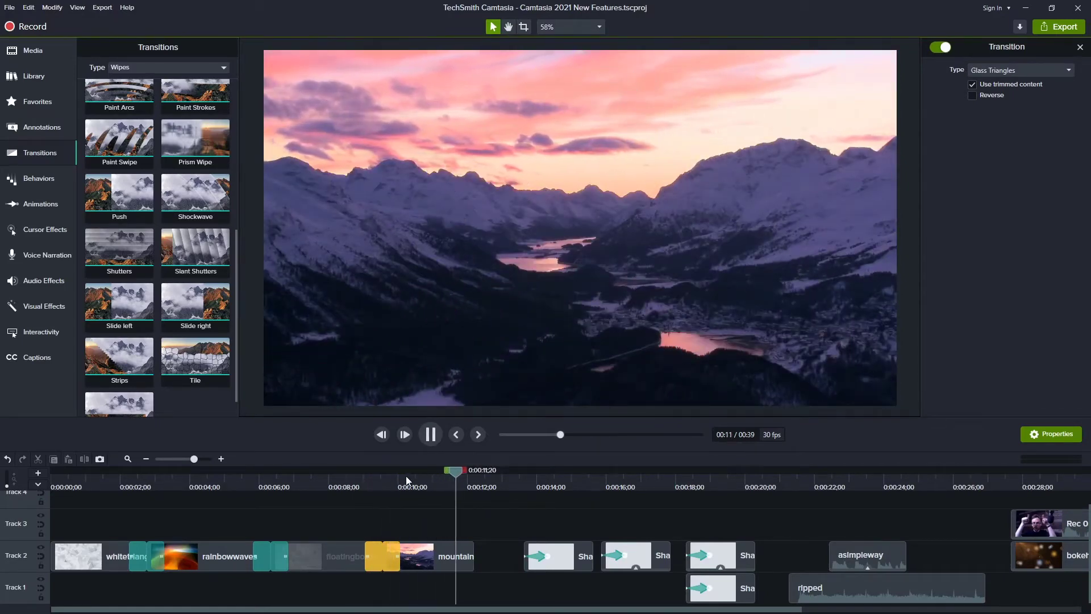
key(space)
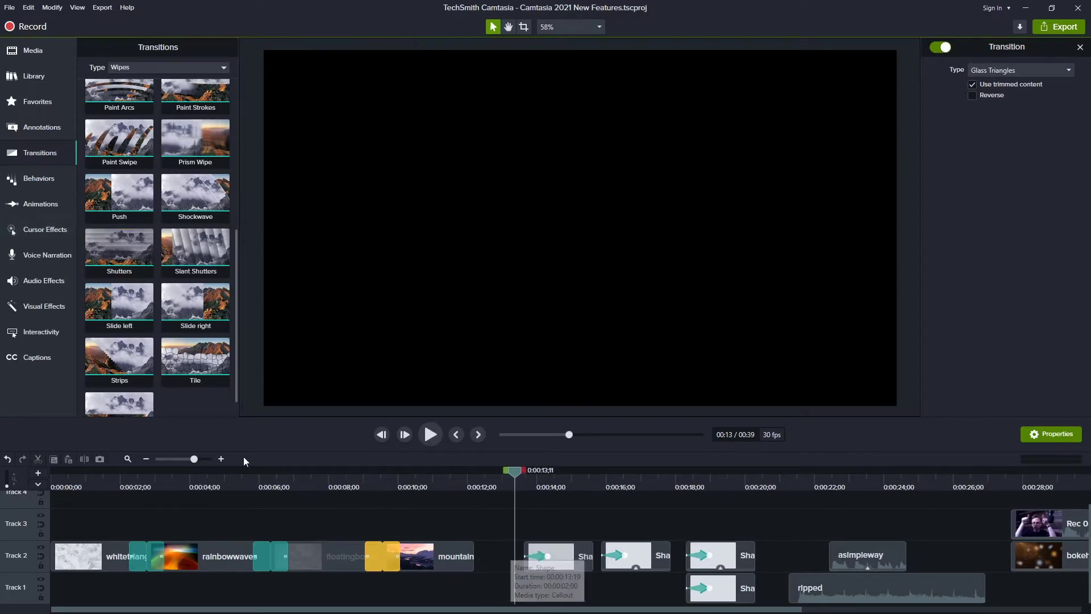
- Apply the Motion Blur visual effect to the first callout clip on track 2
click(43, 309)
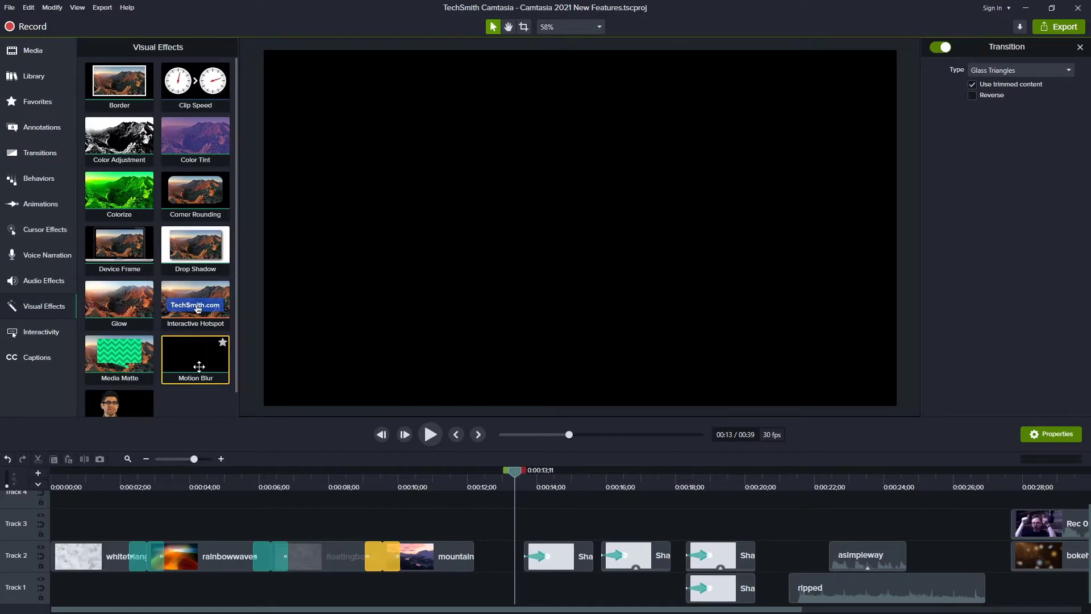
drag(522, 477, 553, 486)
key(space)
key(space)
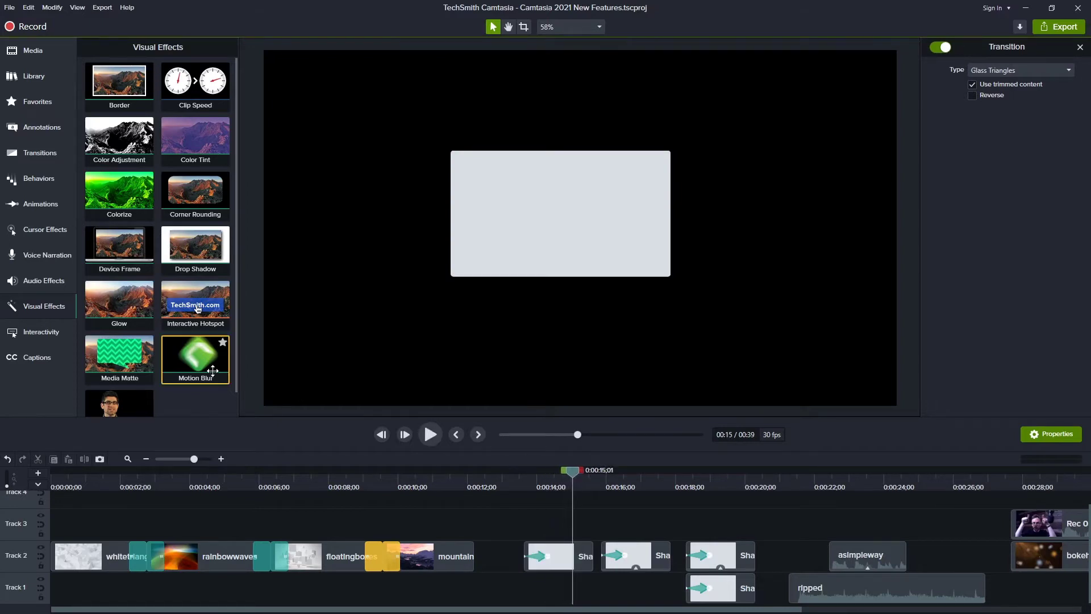
drag(213, 371, 542, 543)
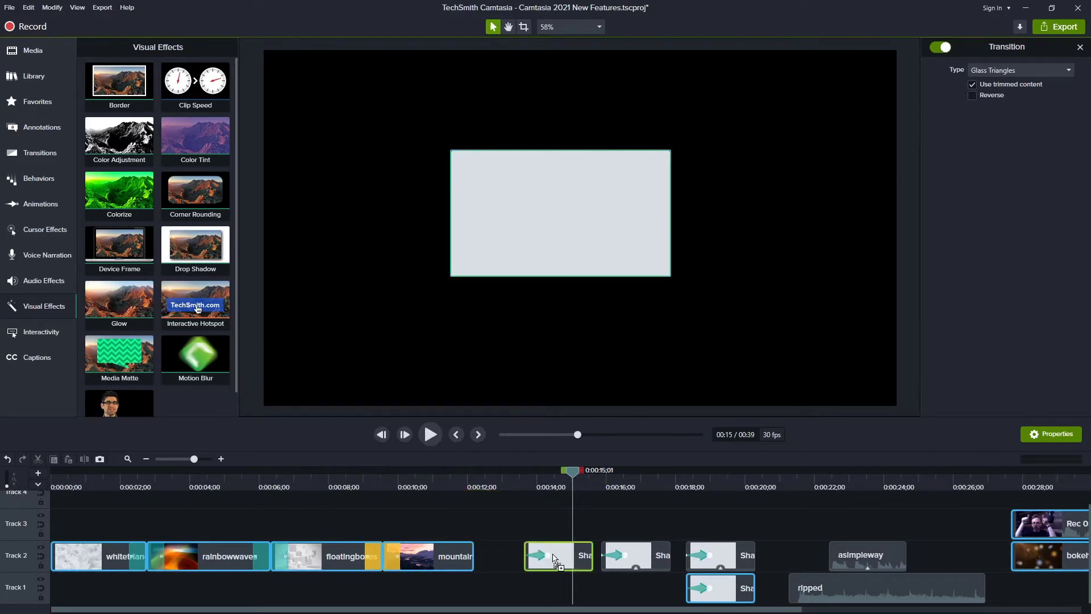
- Play the callout clip from just before its start to examine the motion blur
click(517, 470)
key(space)
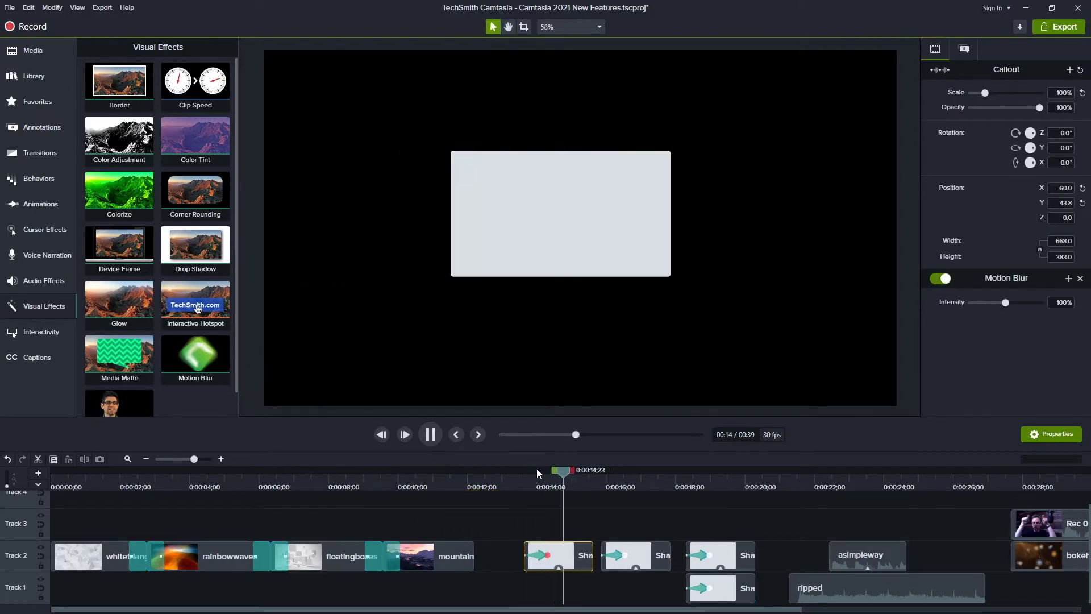
drag(570, 470, 518, 475)
key(space)
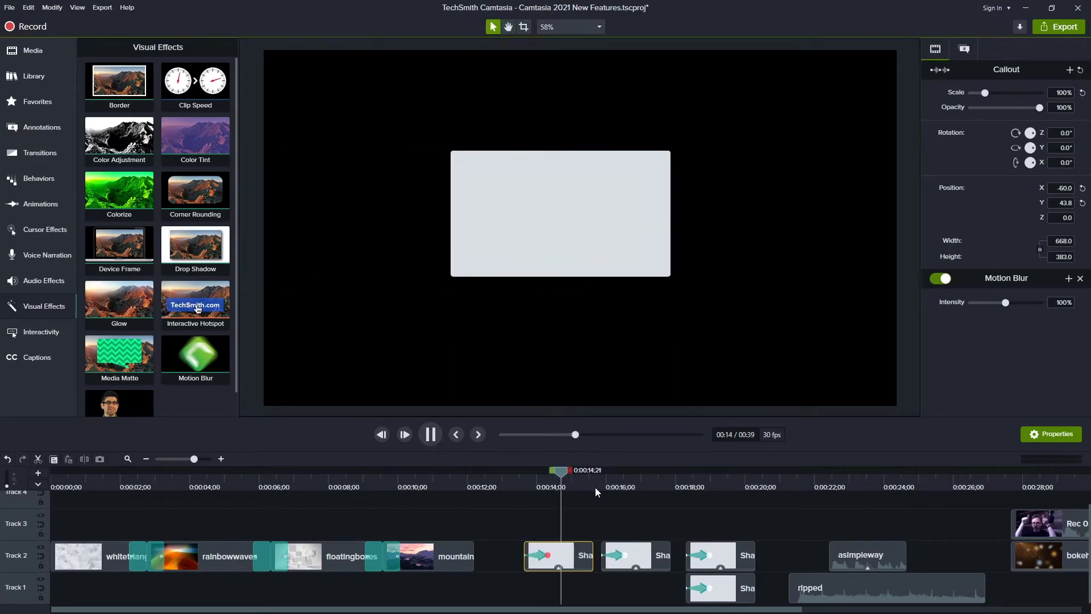
key(space)
click(515, 472)
key(space)
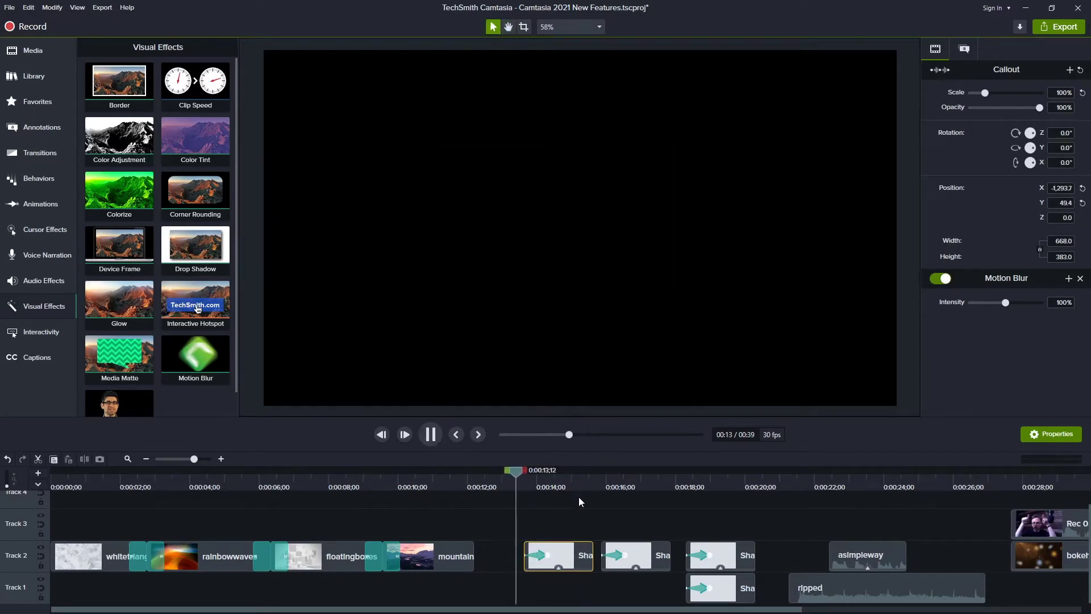
key(space)
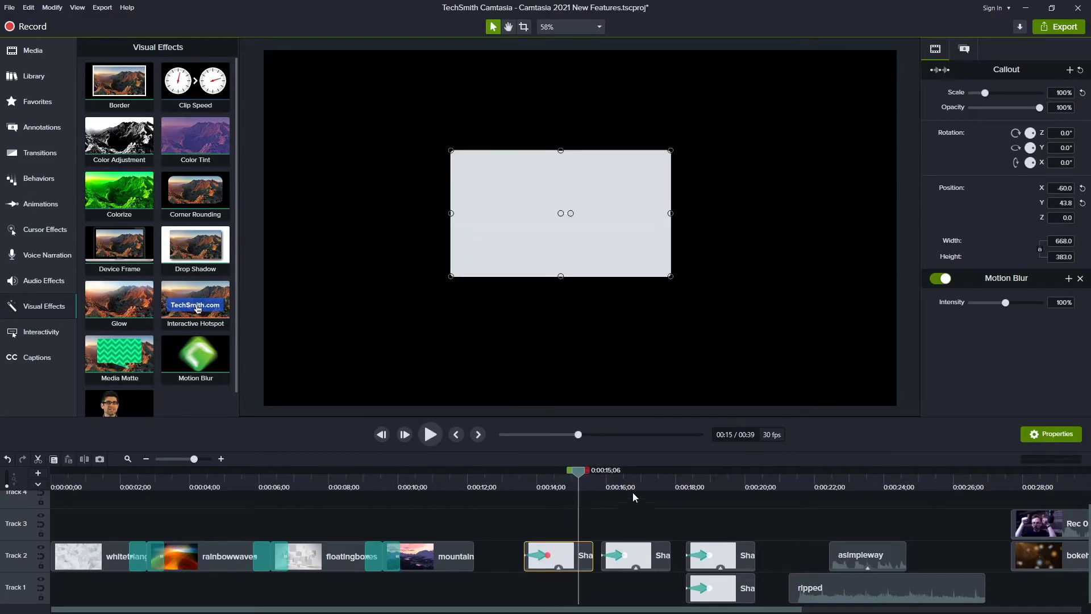
- Play the callout animation around 18 seconds to examine the motion blur on the moving boxes
click(687, 471)
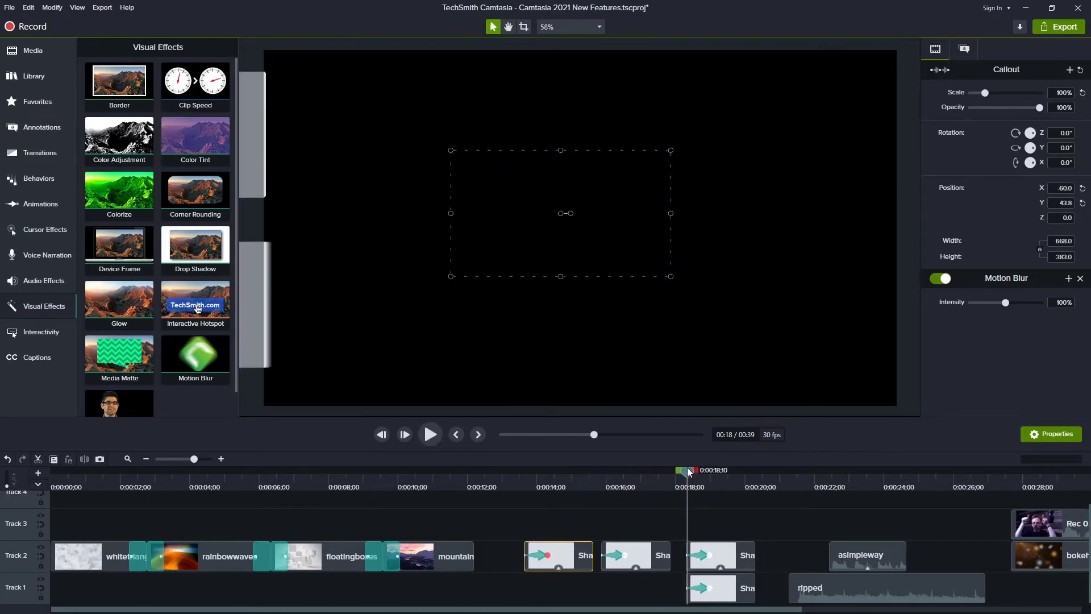
key(space)
key(space)
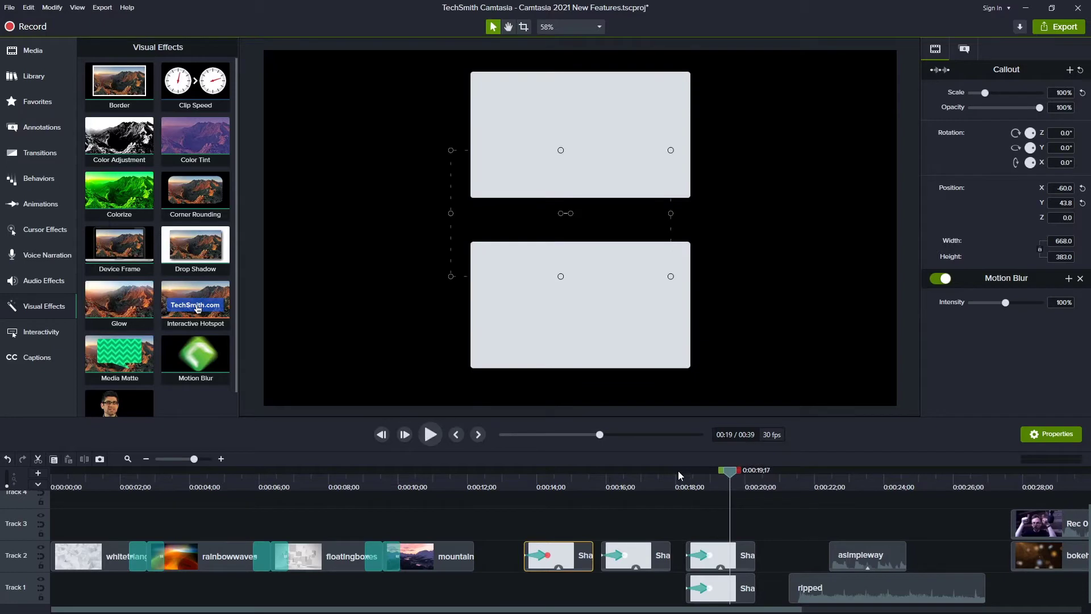
click(678, 470)
key(space)
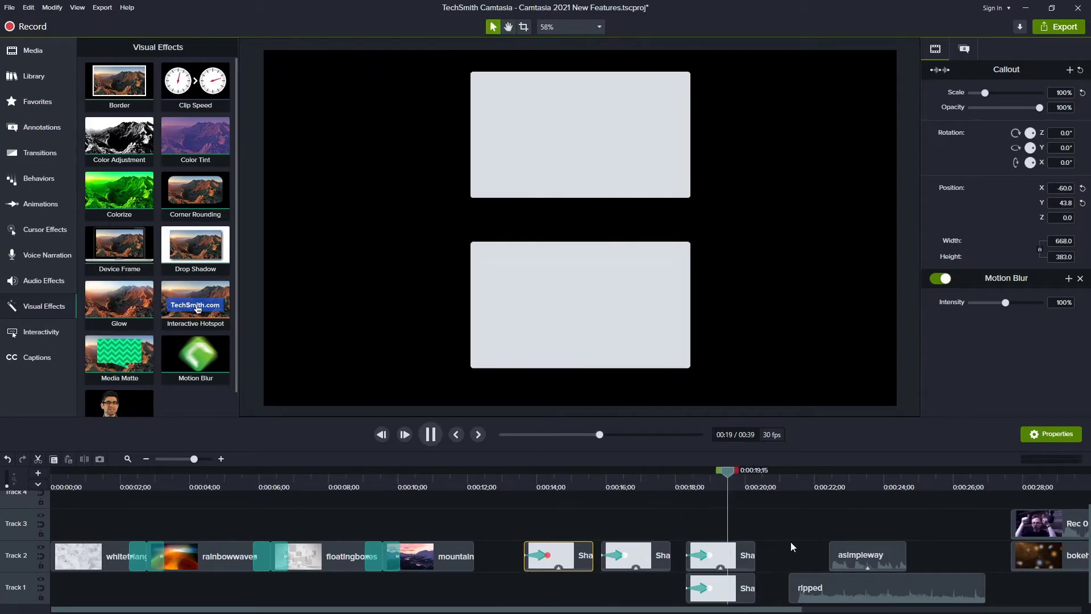
key(space)
drag(739, 472, 700, 469)
click(671, 520)
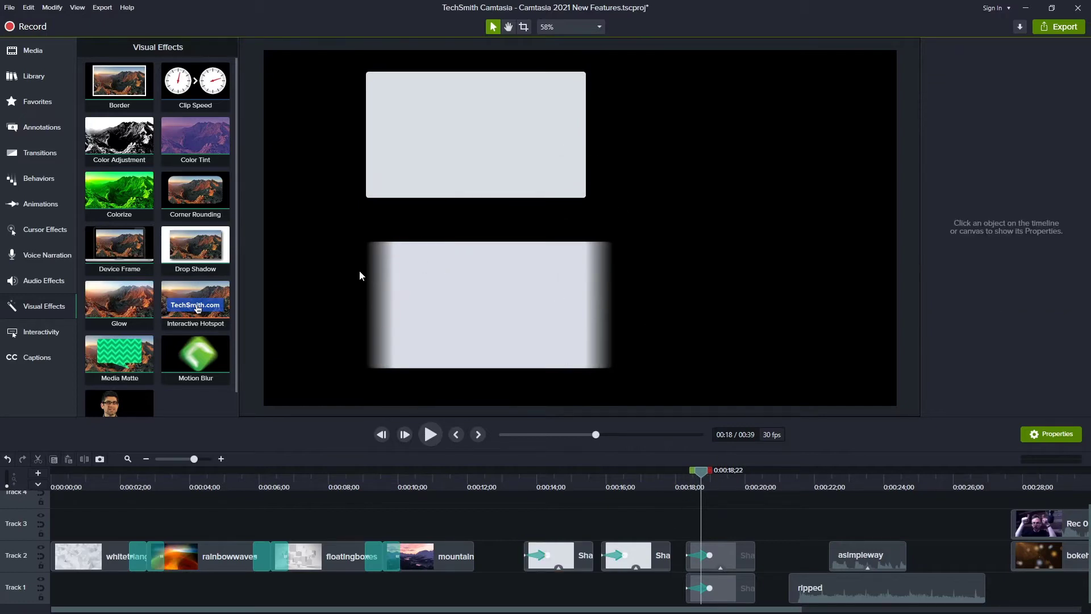
mouse_move(714, 468)
mouse_down()
mouse_move(689, 469)
mouse_move(731, 469)
mouse_up()
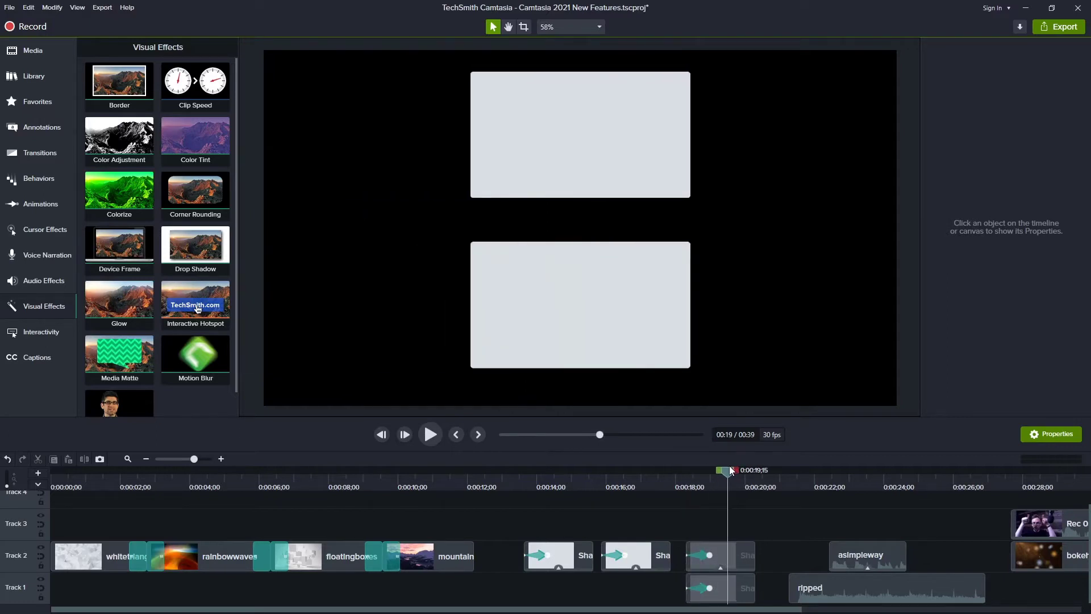
- Apply the Emphasize audio effect to the asimpleway clip on track 2
drag(438, 610, 617, 610)
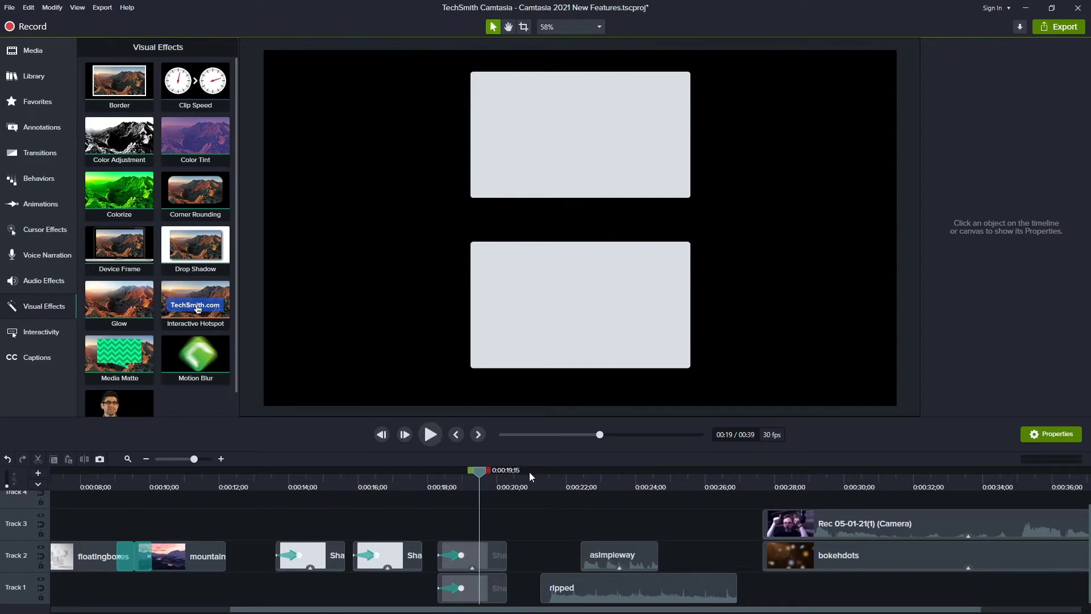
click(50, 285)
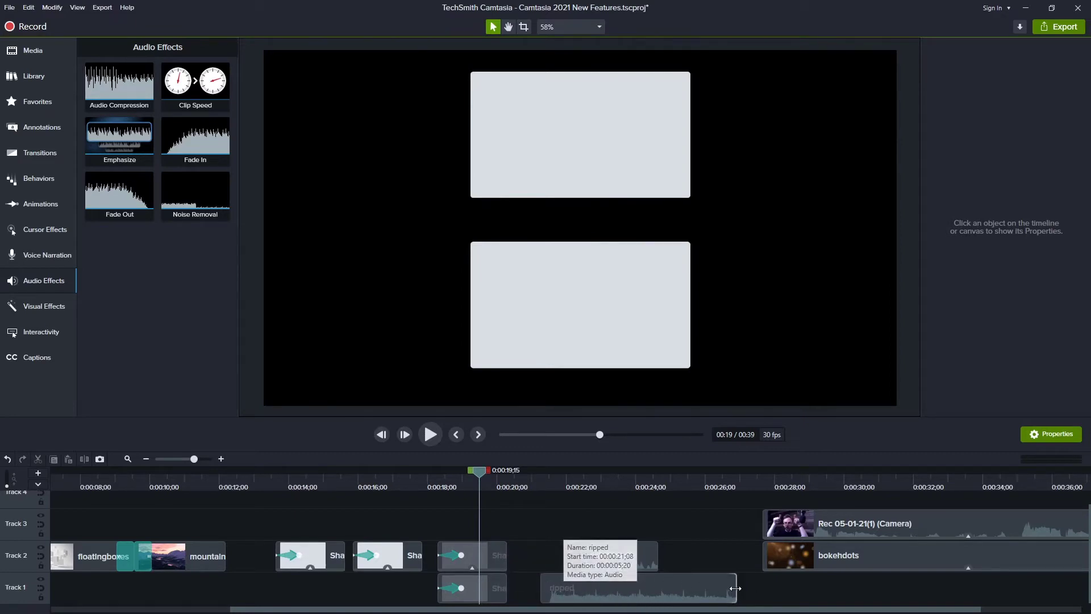
drag(604, 547, 608, 546)
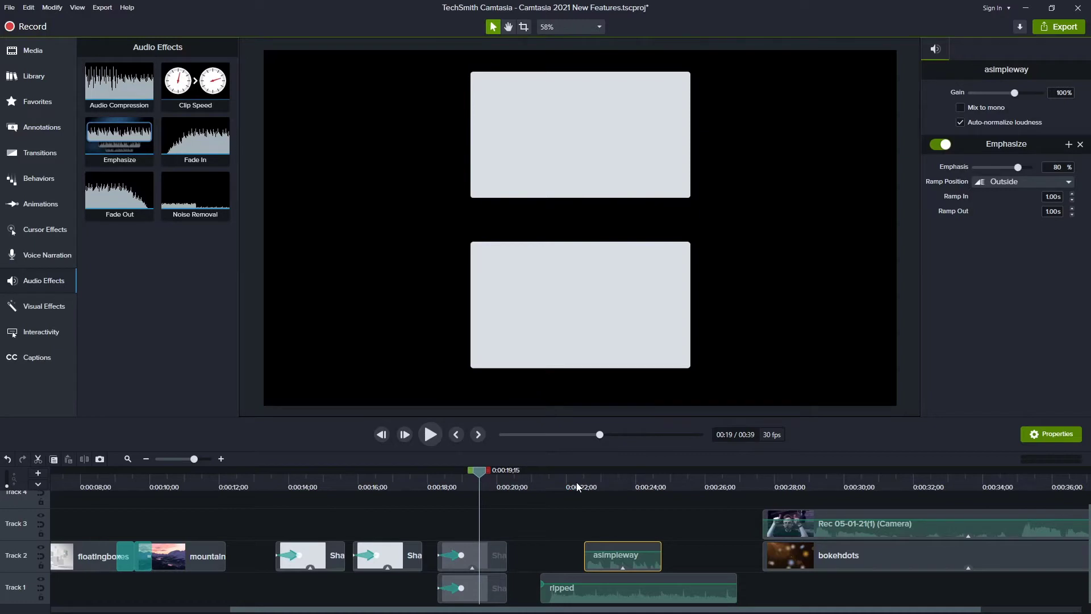
- Add two audio points to the ripped audio clip and lower the volume after the second point
click(580, 582)
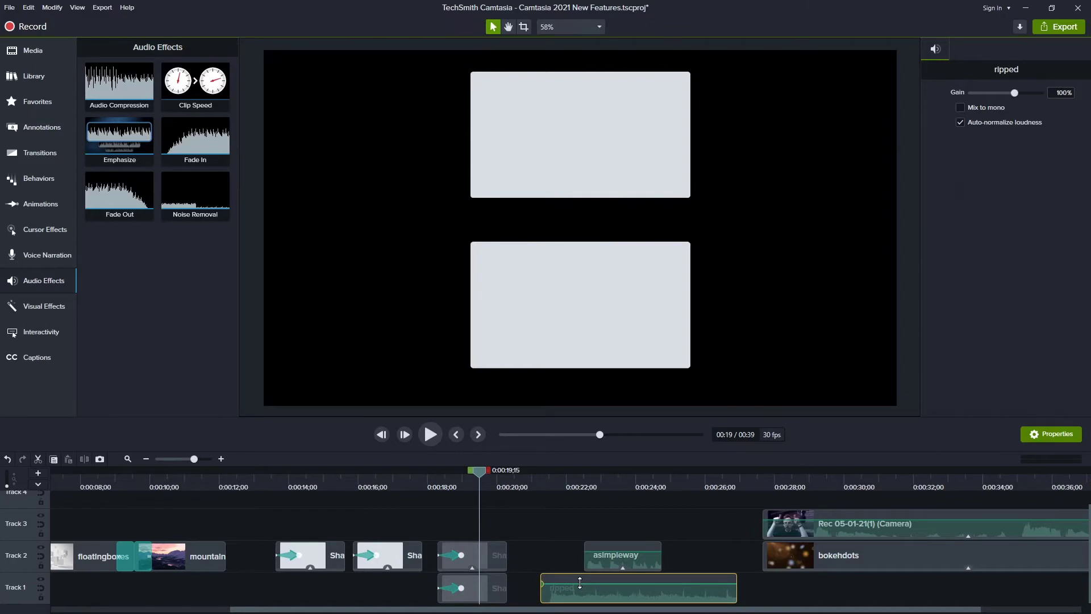
right_click(581, 586)
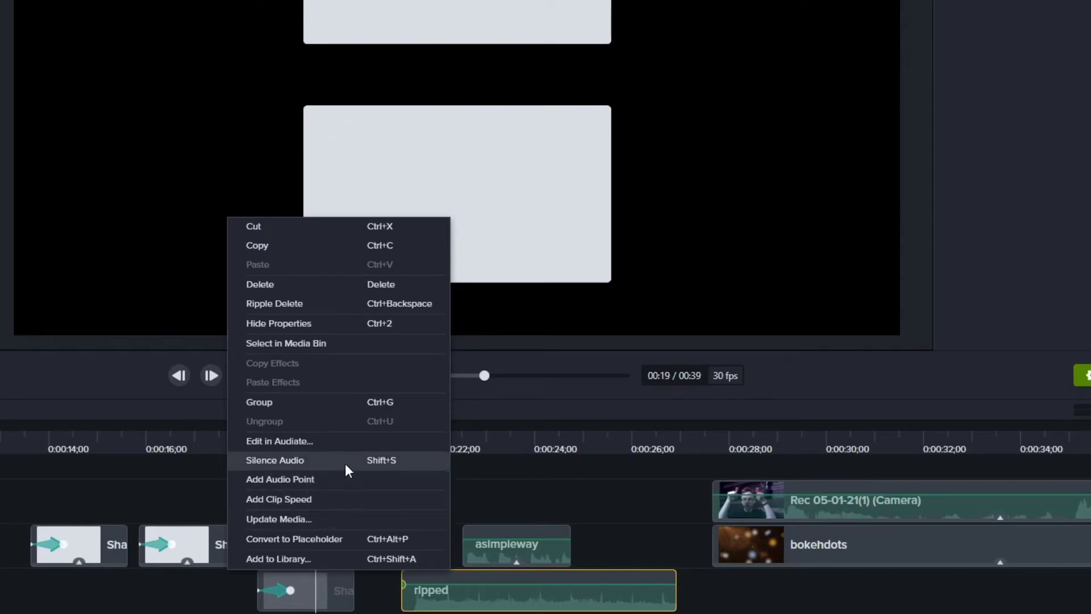
click(341, 479)
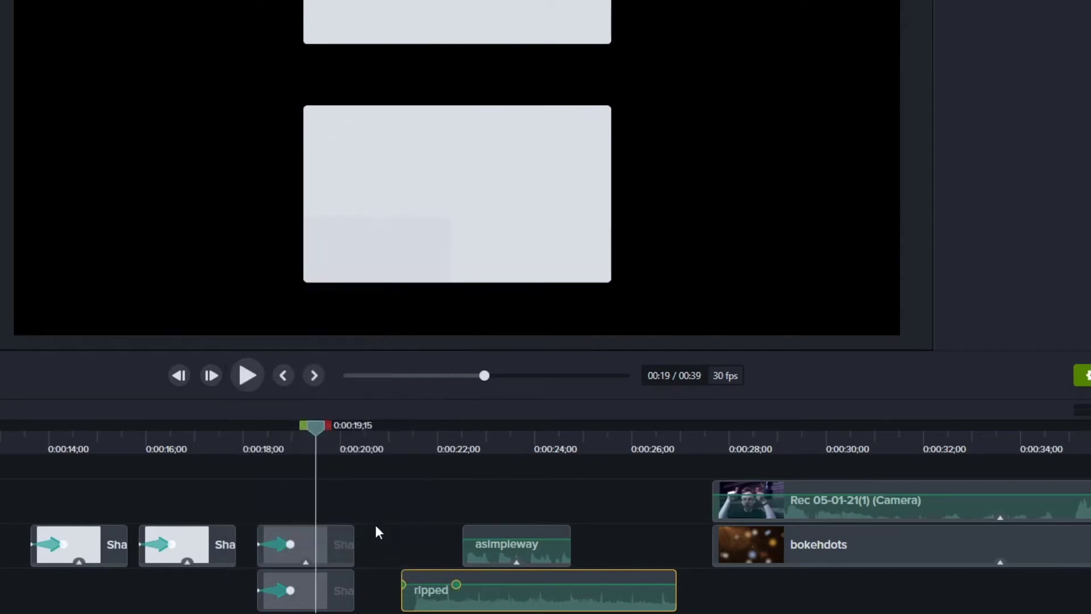
right_click(472, 584)
click(354, 480)
drag(472, 585, 475, 596)
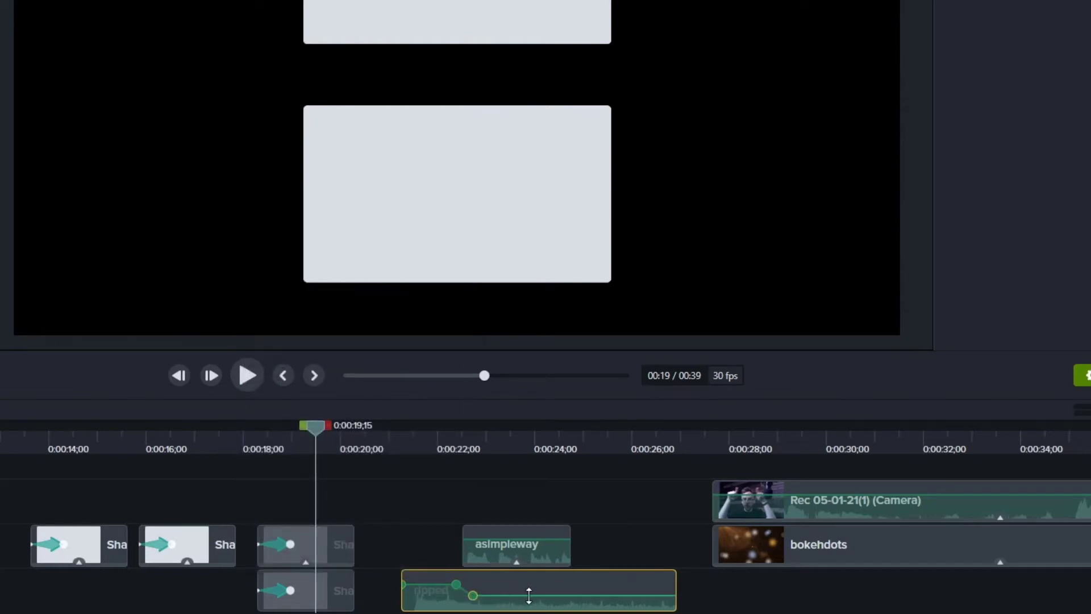
- Add two more audio points on the ripped clip and raise the volume back up near its end
right_click(557, 602)
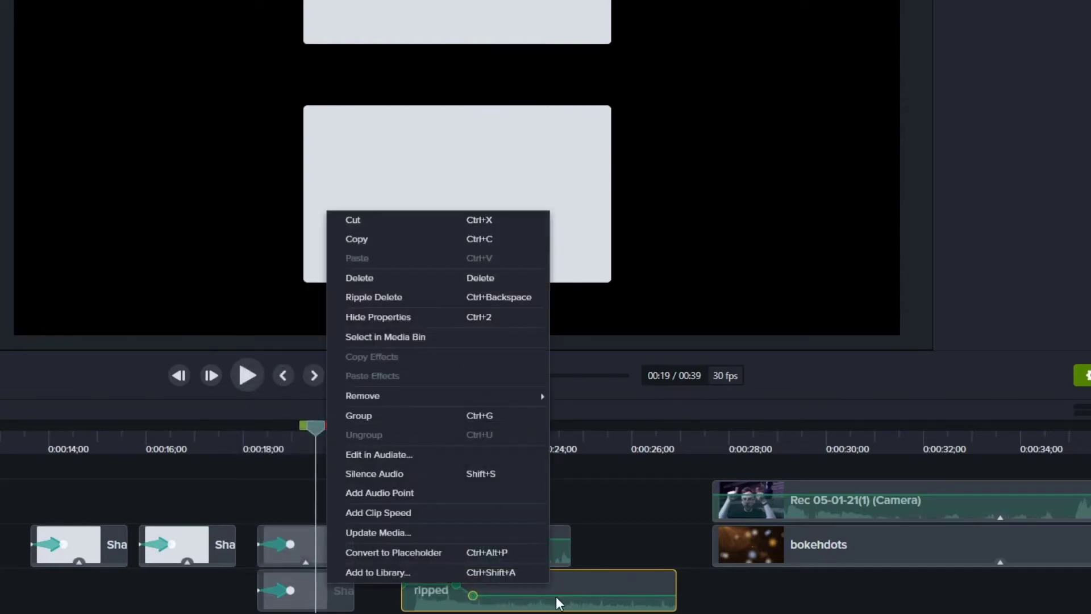
click(427, 491)
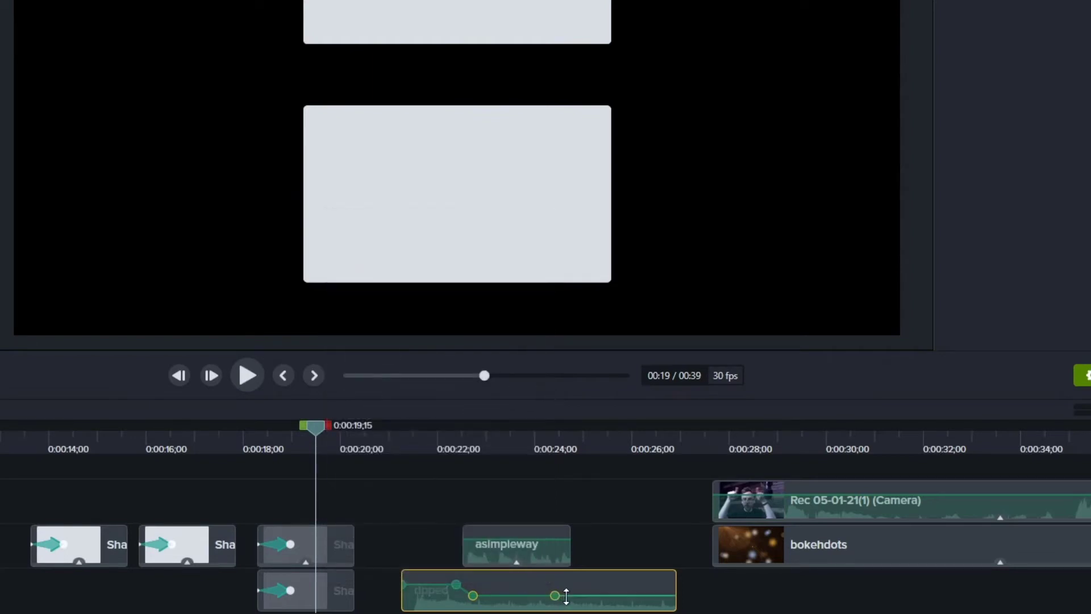
right_click(560, 572)
click(443, 492)
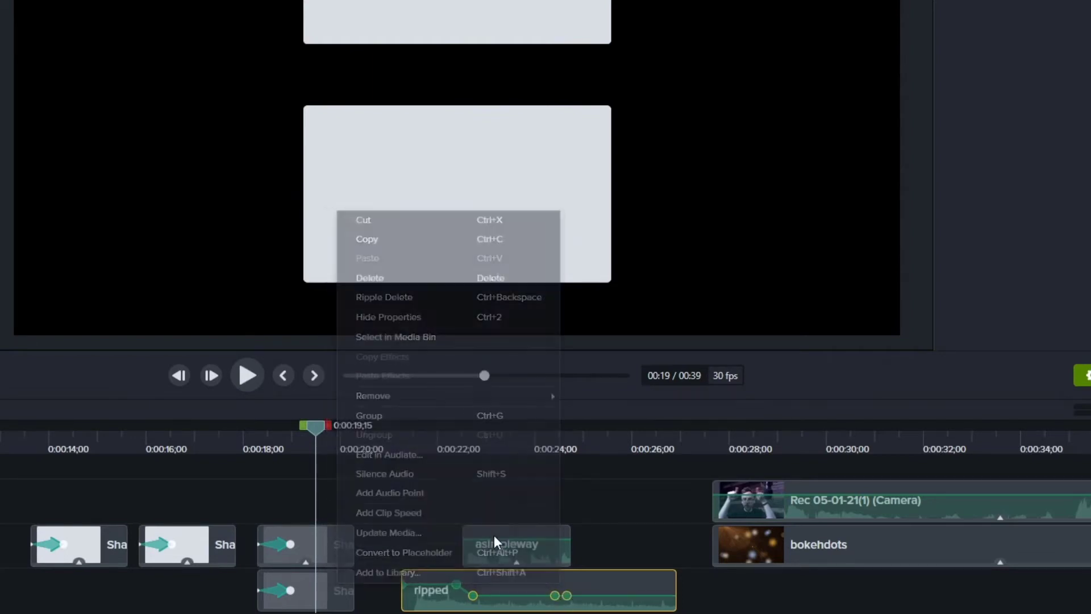
drag(569, 596, 574, 585)
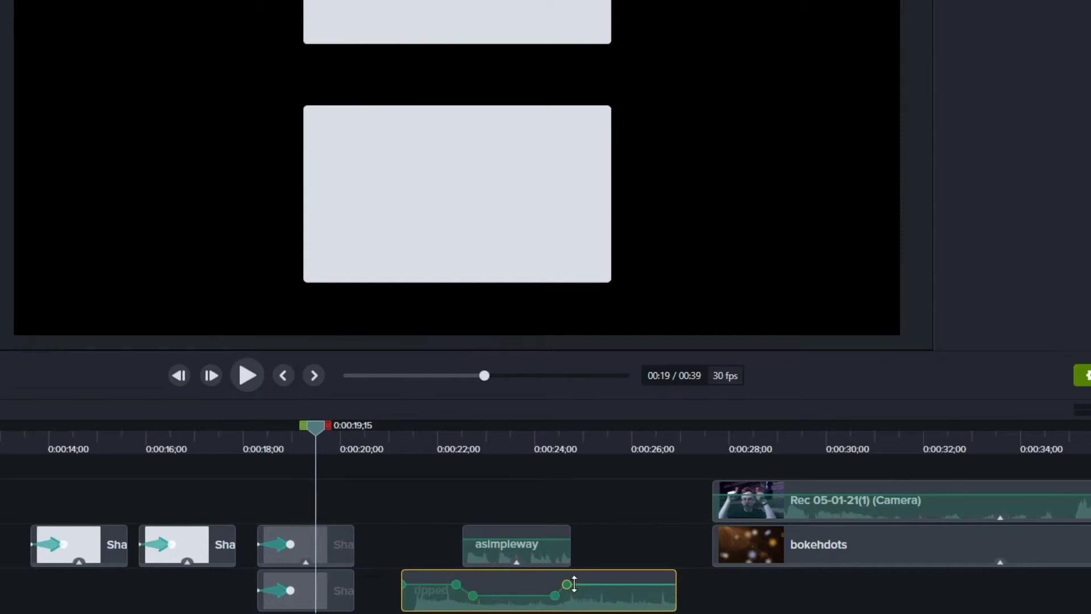
- Undo the last three audio point edits on the ripped clip
click(537, 534)
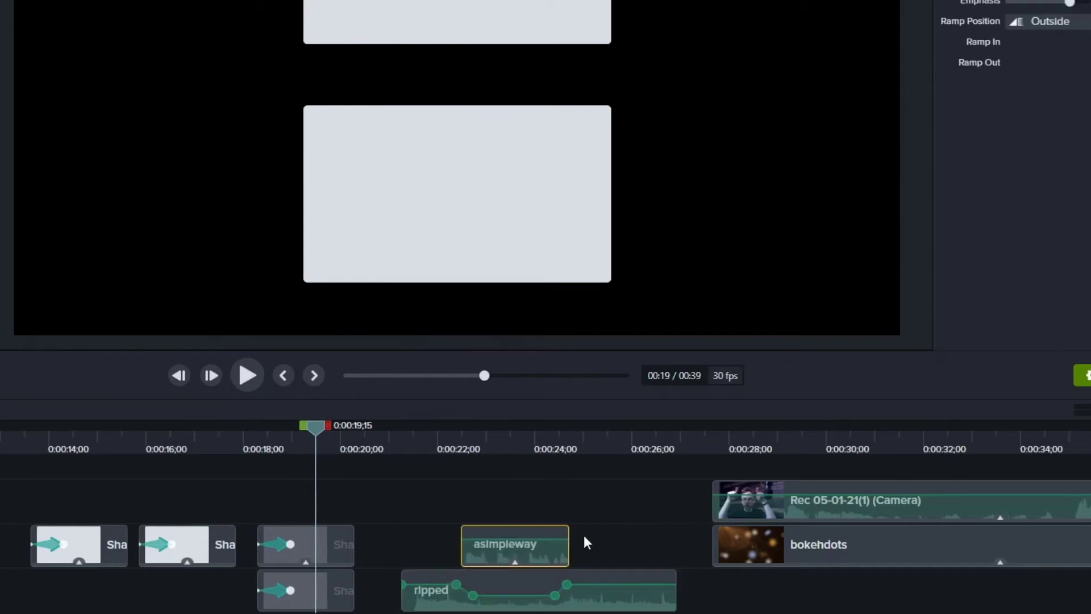
key(ctrl+z)
key(ctrl+z)
key(ctrl+z)
key(ctrl+z)
key(ctrl+z)
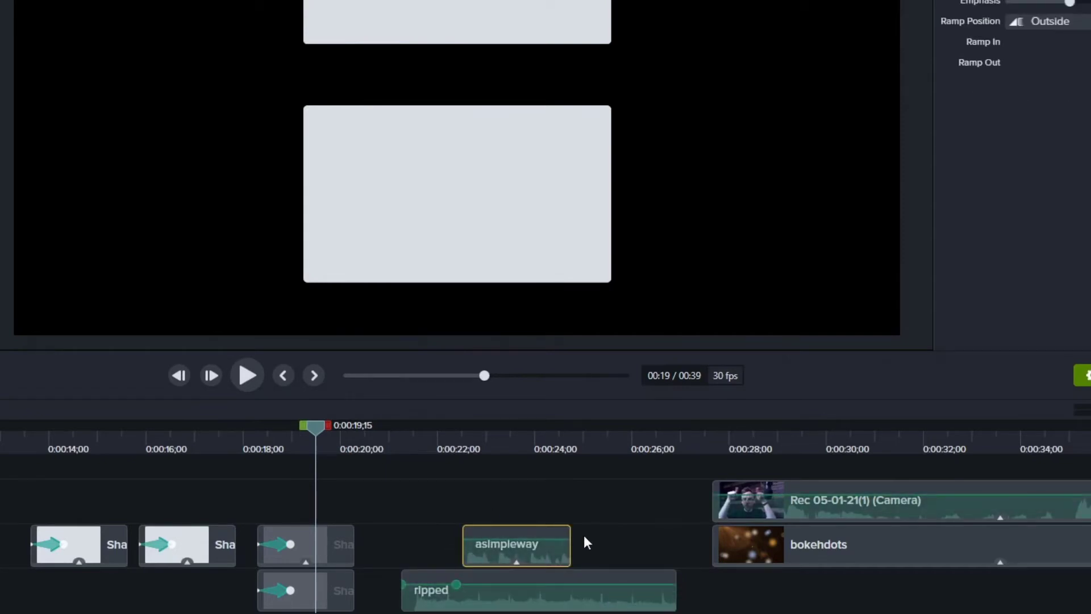
- Undo two more timeline edits and reselect the asimpleway clip on track 2
key(ctrl+z)
key(ctrl+z)
drag(531, 531, 533, 531)
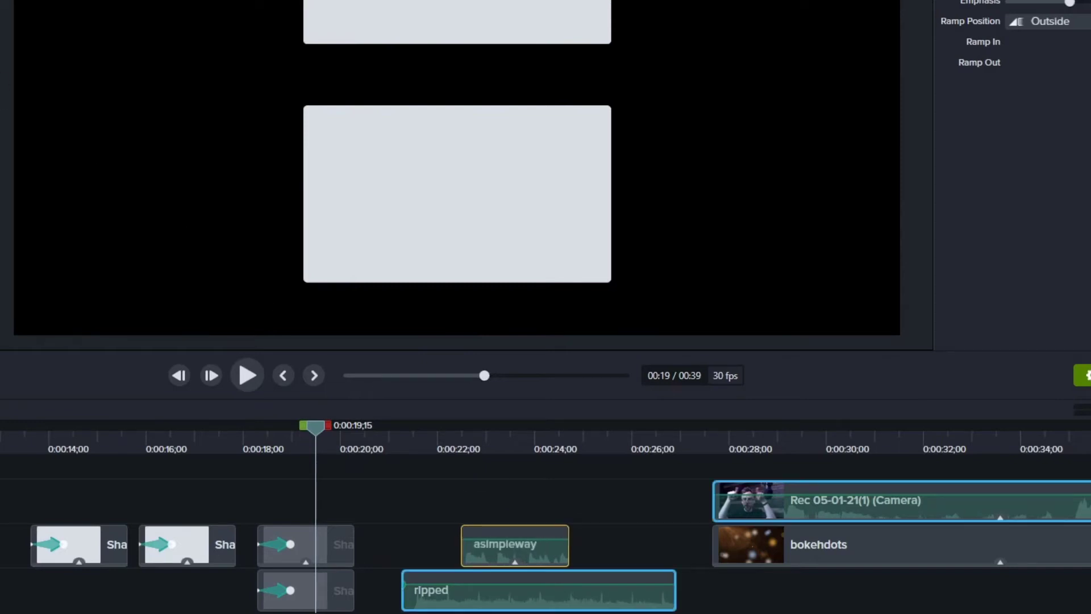
drag(1, 203, 541, 553)
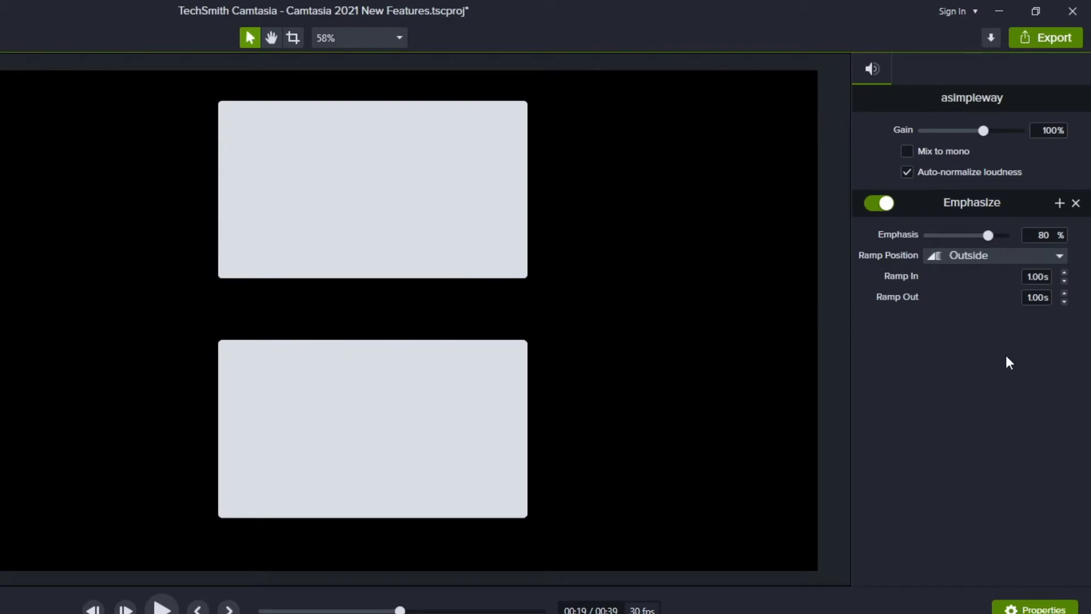
click(350, 503)
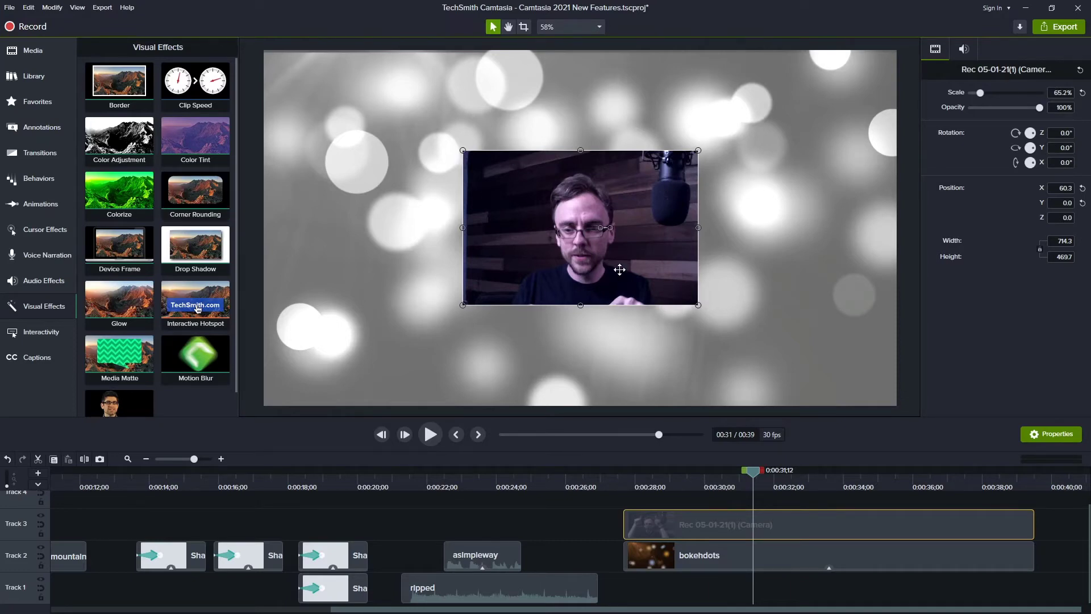
- Try repositioning the webcam clip in the canvas, returning it to its original spot
drag(620, 269, 736, 333)
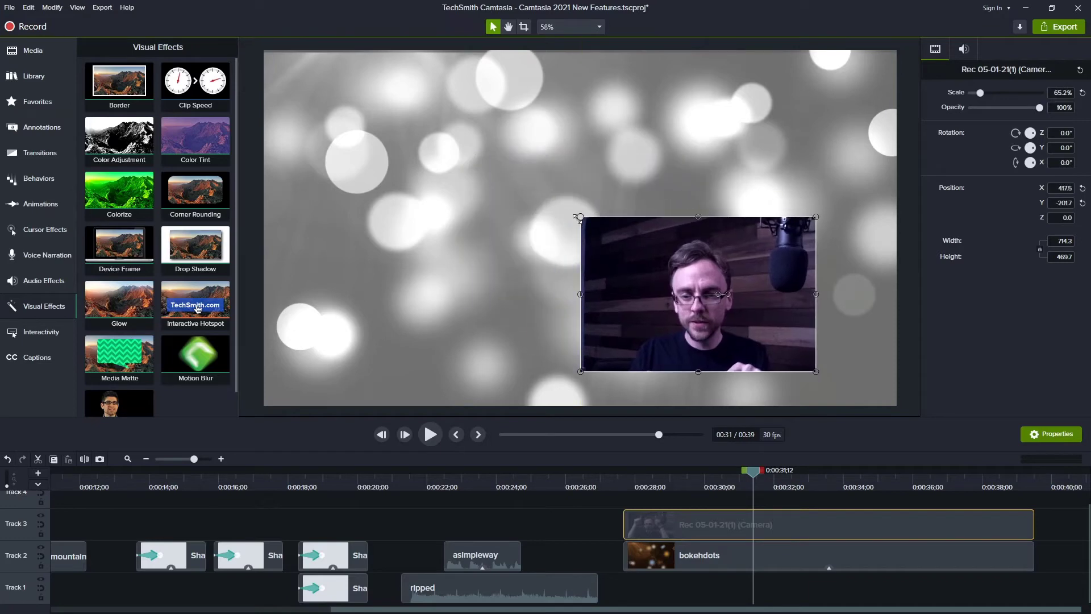
mouse_move(578, 216)
mouse_down()
mouse_move(458, 141)
mouse_move(659, 238)
mouse_move(625, 219)
mouse_move(577, 220)
mouse_up()
drag(765, 284, 646, 220)
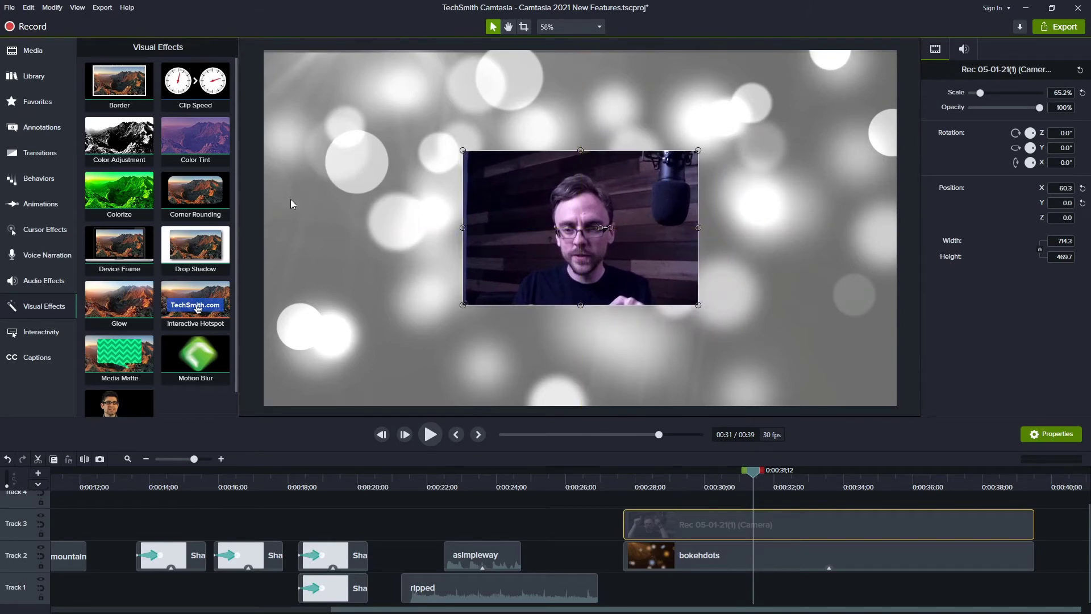
click(358, 218)
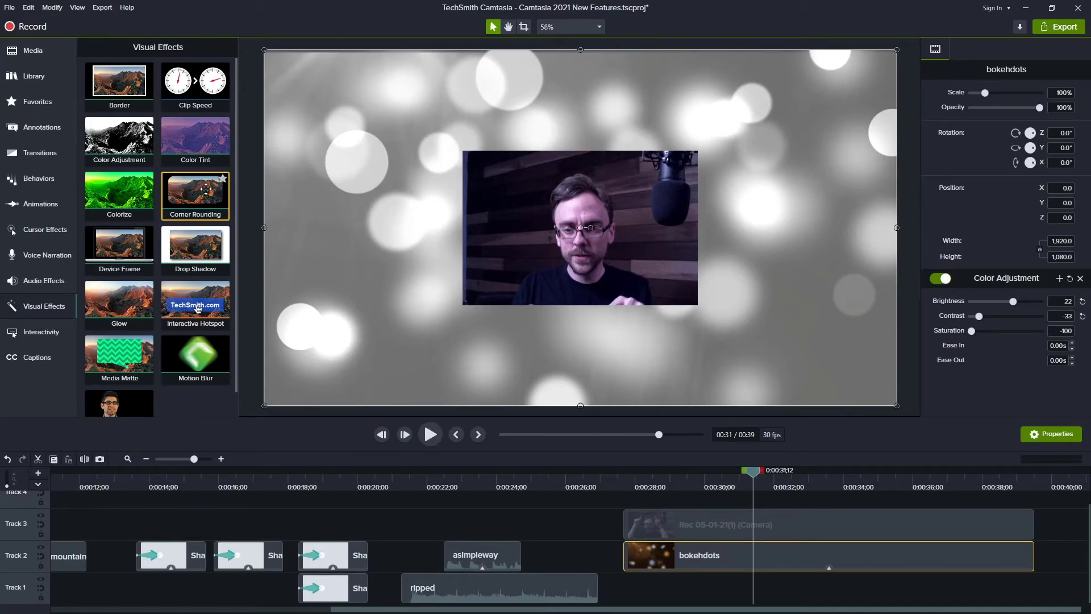
- Apply the Corner Rounding effect to the webcam clip and set its radius to 245
drag(191, 194, 527, 217)
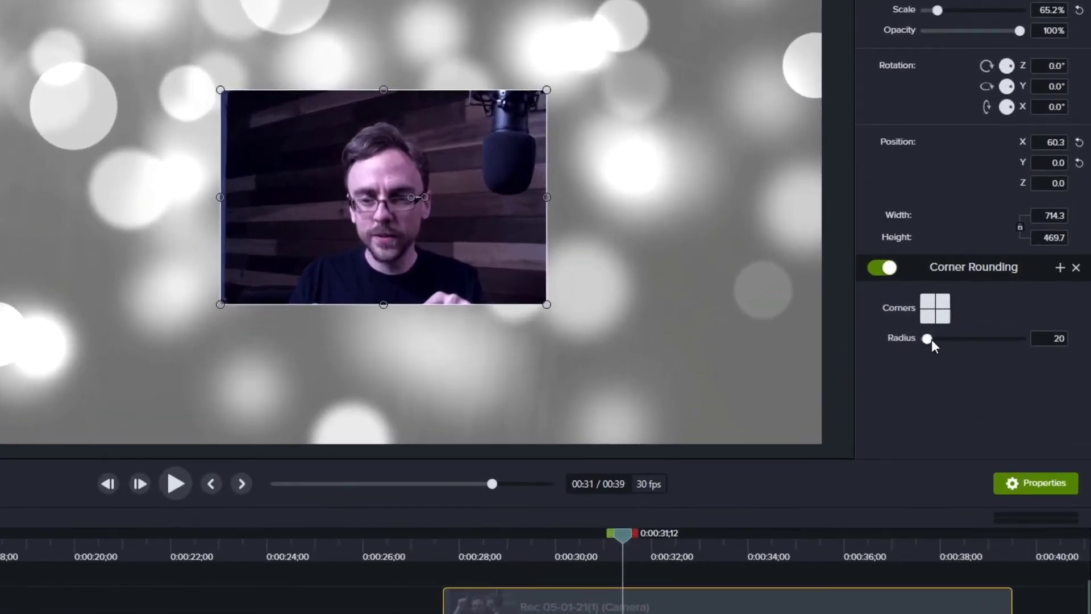
mouse_move(932, 339)
mouse_down()
mouse_move(1044, 346)
mouse_move(933, 342)
mouse_move(948, 341)
mouse_up()
click(927, 299)
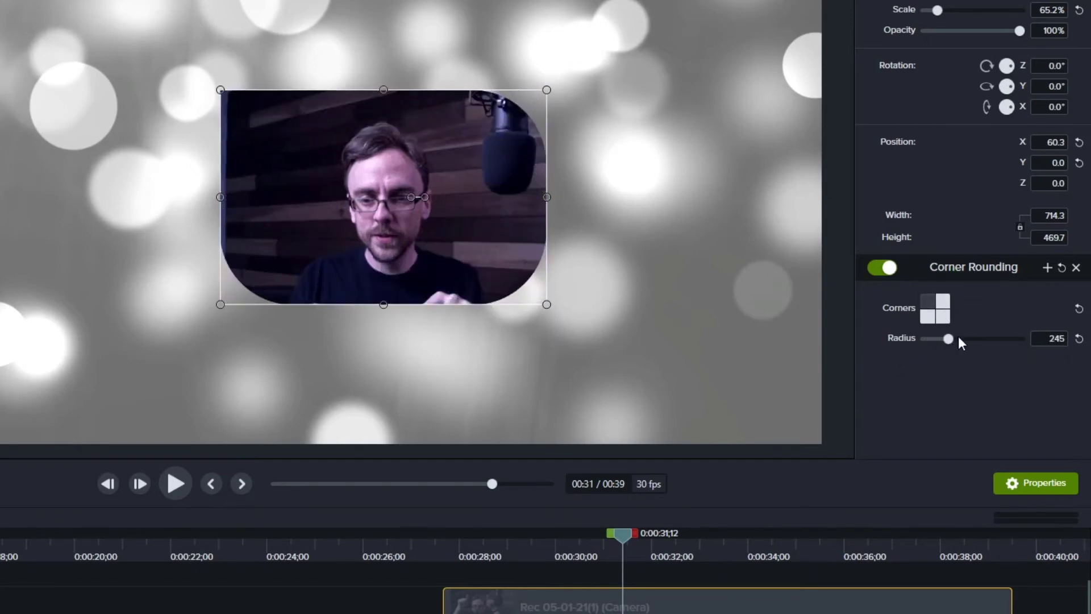
- Toggle individual rounded corners off and back on, then reduce the corner radius to 187
click(944, 315)
click(943, 299)
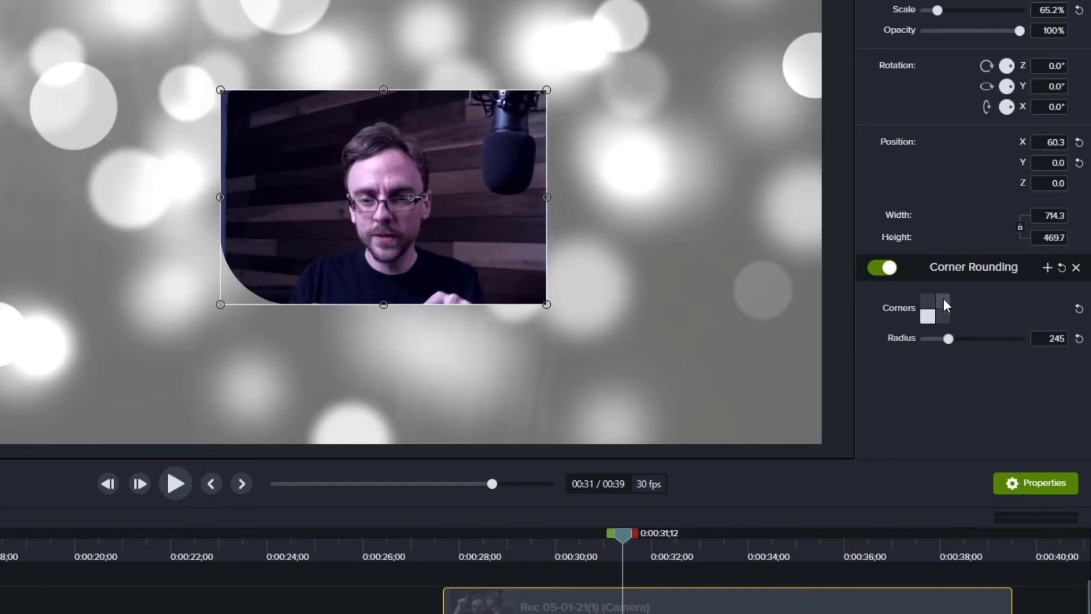
click(943, 299)
click(944, 318)
click(928, 303)
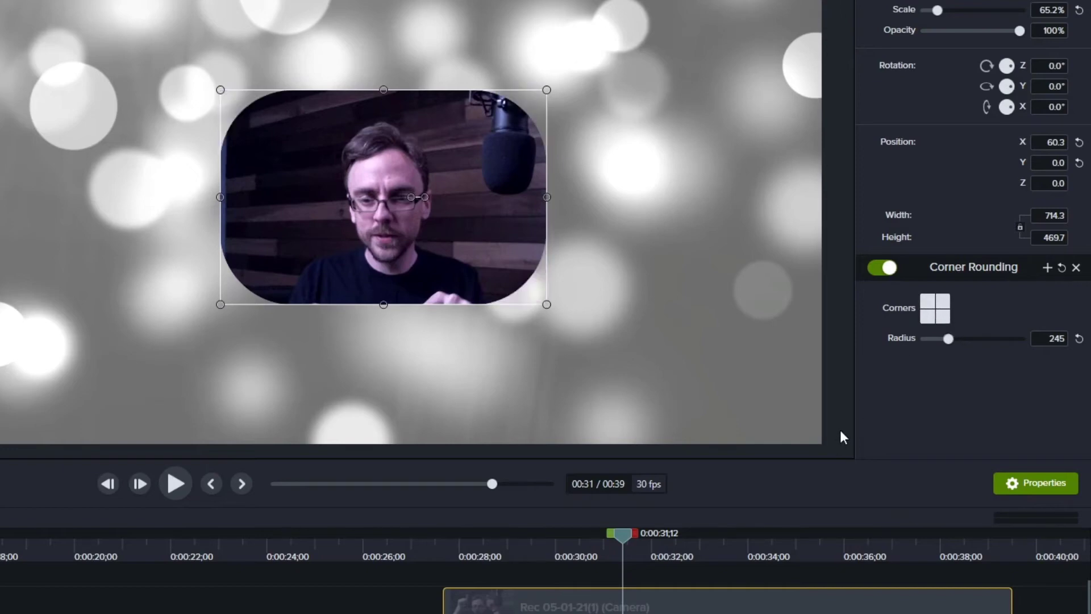
drag(945, 338, 939, 339)
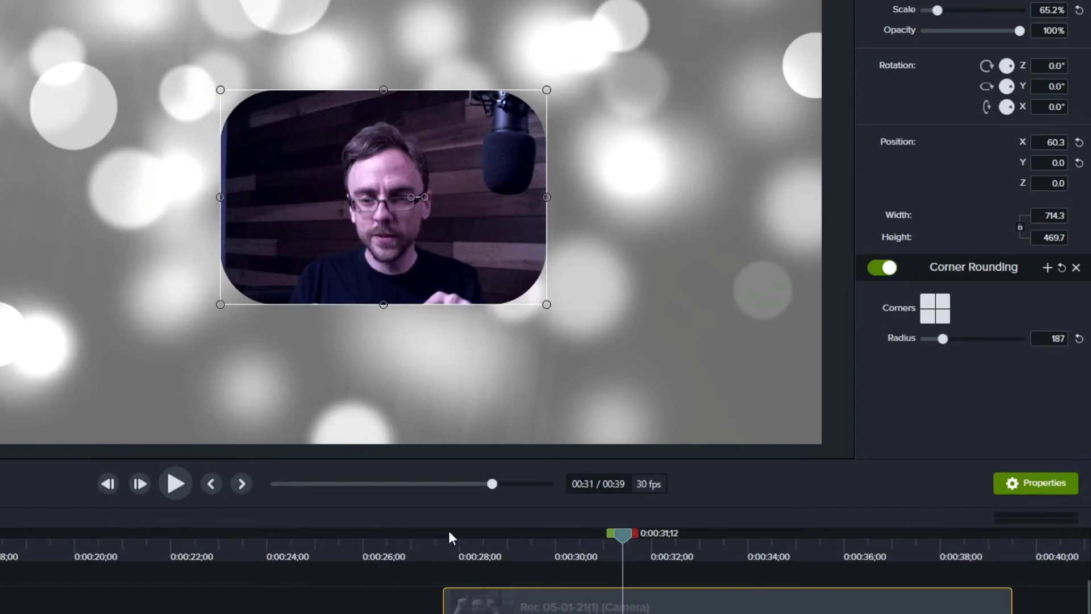
drag(448, 537, 708, 551)
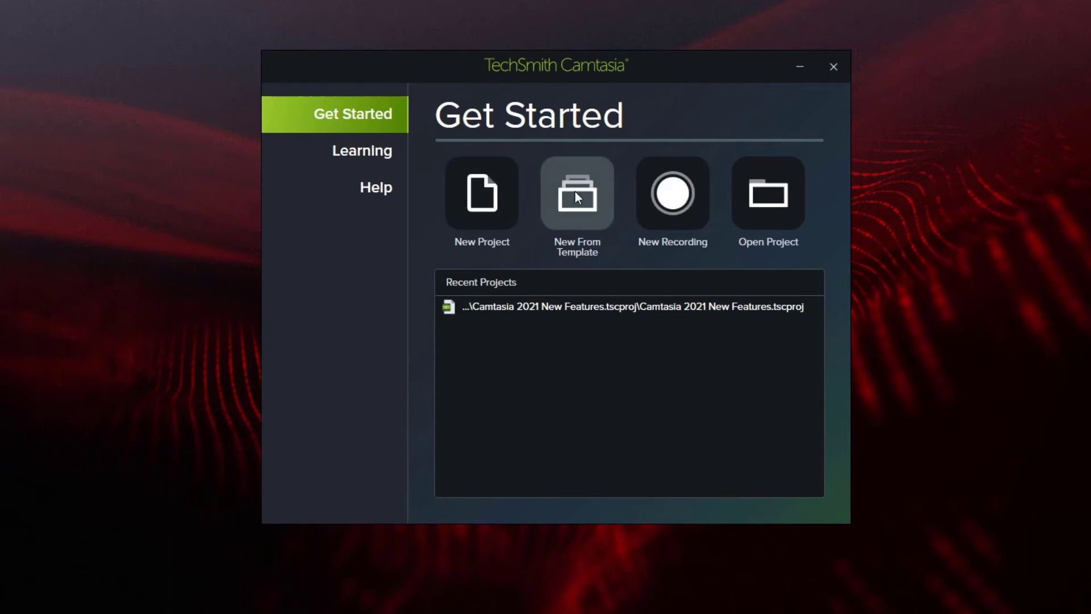
- Start a new recording and set the capture source to Screen 2
click(684, 200)
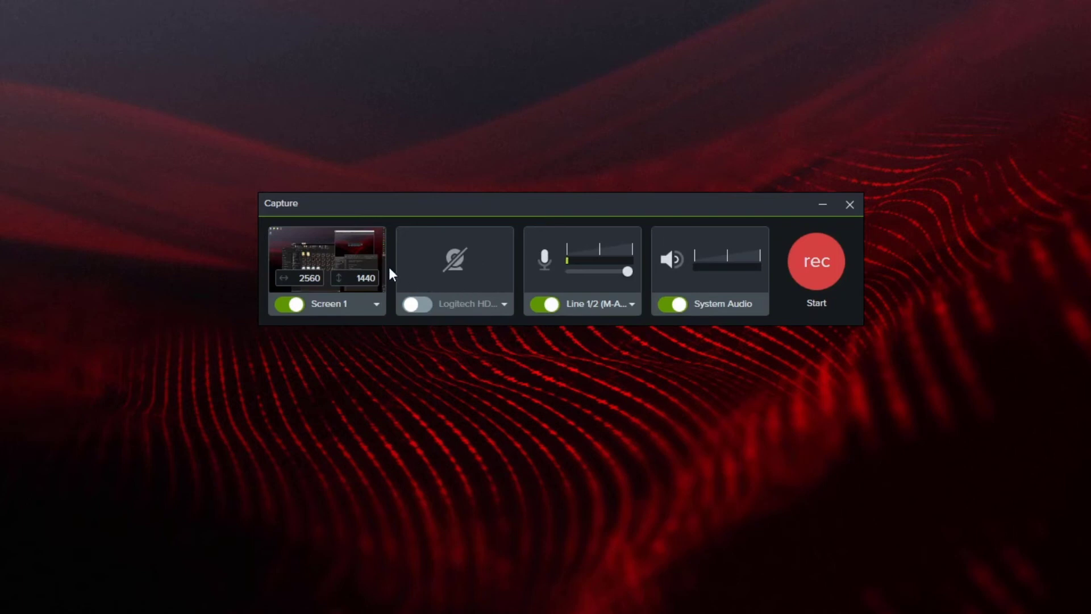
click(378, 303)
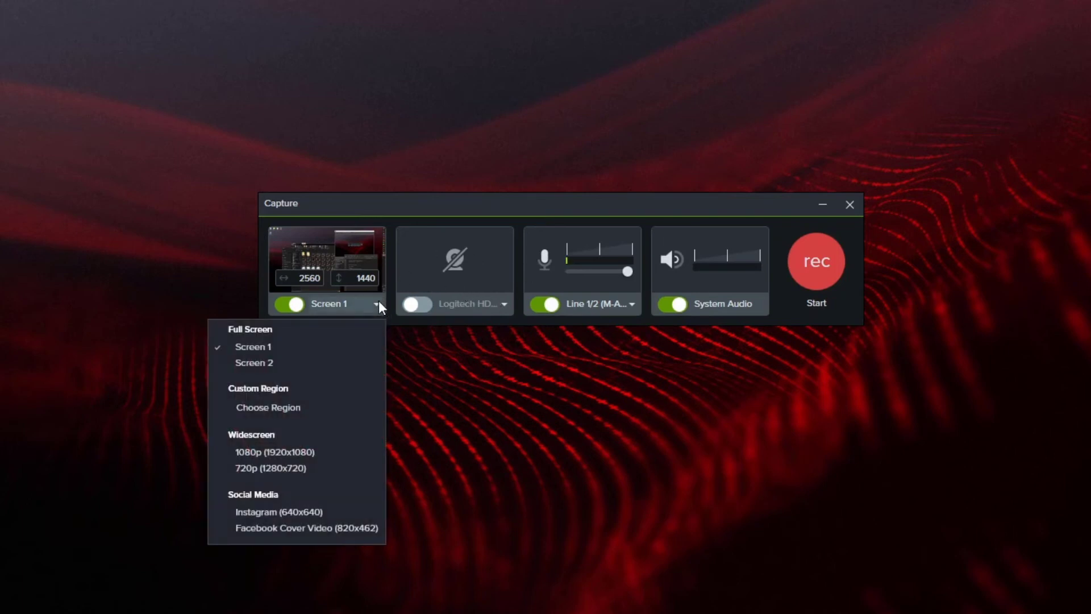
click(292, 364)
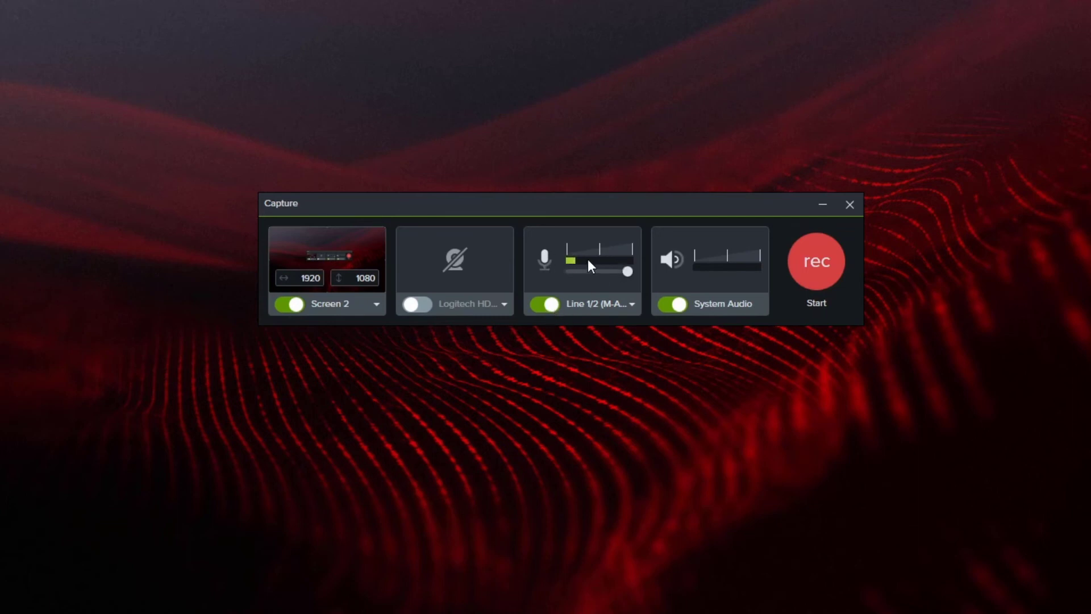
- Check the microphone input options, keep Line 1/2 (M-Audio M-Track 2X2), and start recording
click(630, 304)
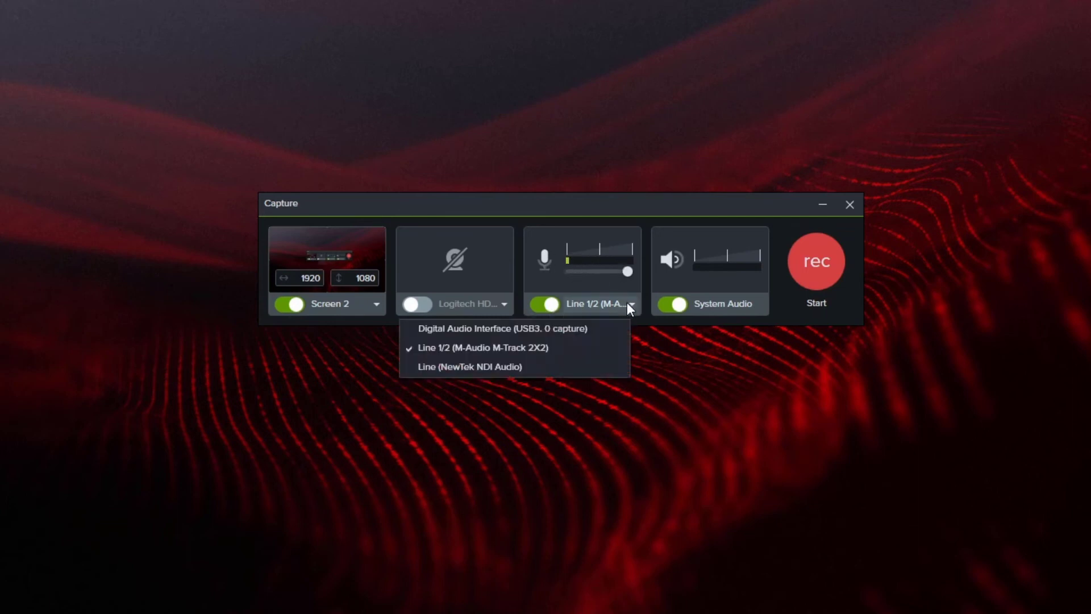
click(632, 304)
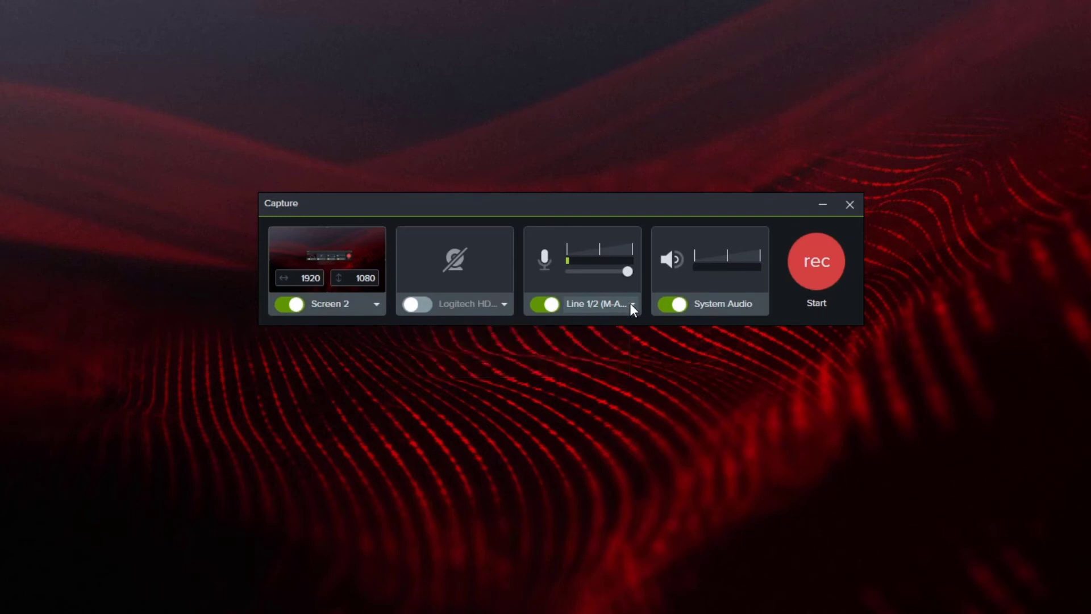
click(815, 274)
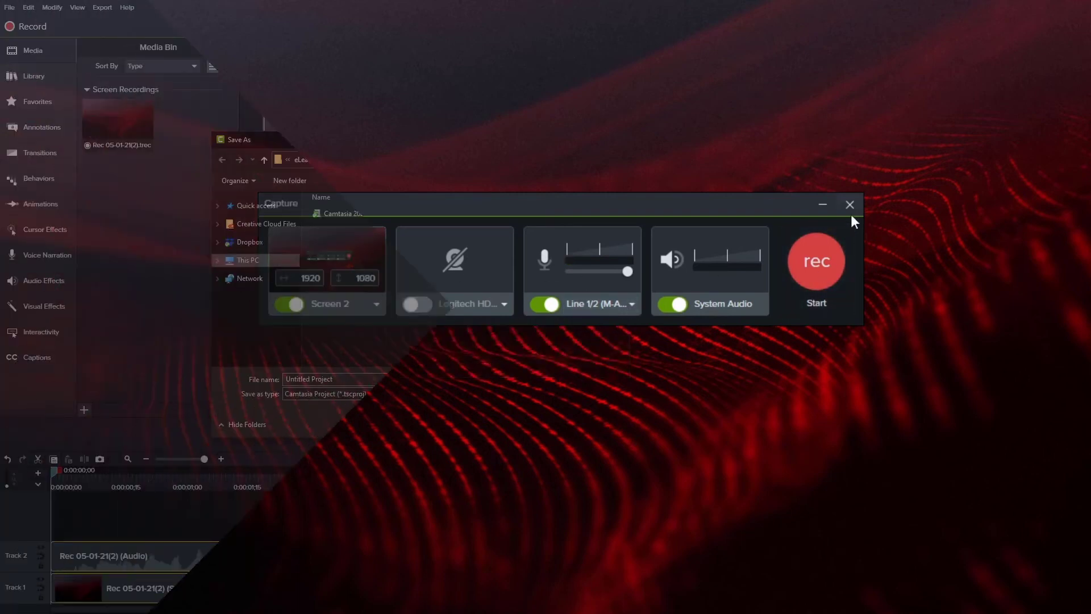